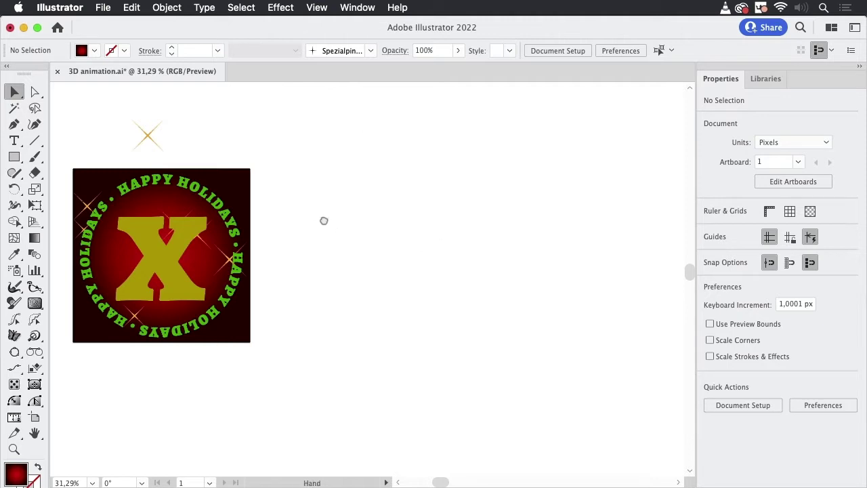
Switch to the Artboard tool and show the Artboards panel beside the badge artwork.
left_click_drag(323, 219, 367, 224)
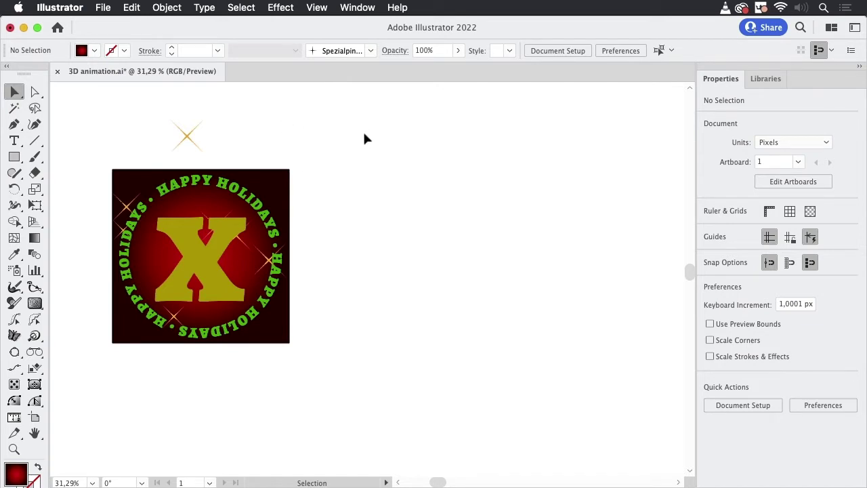
left_click(436, 157, "alt+super")
left_click_drag(433, 206, 298, 242)
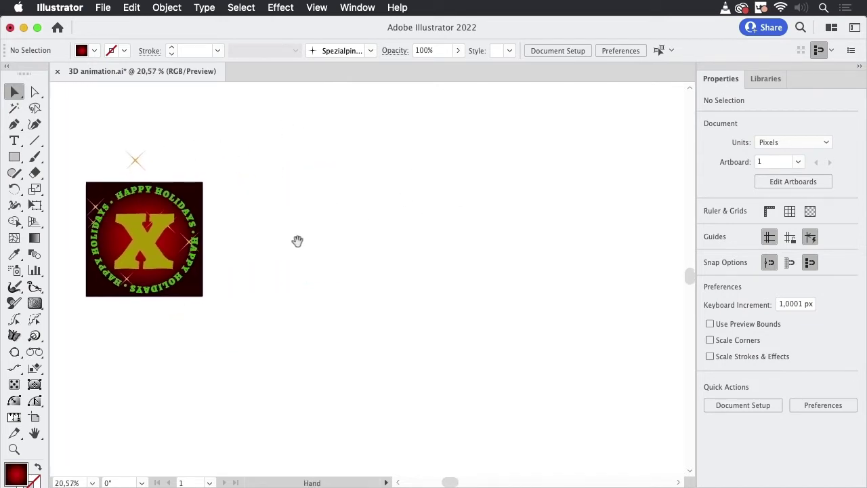
left_click(34, 417)
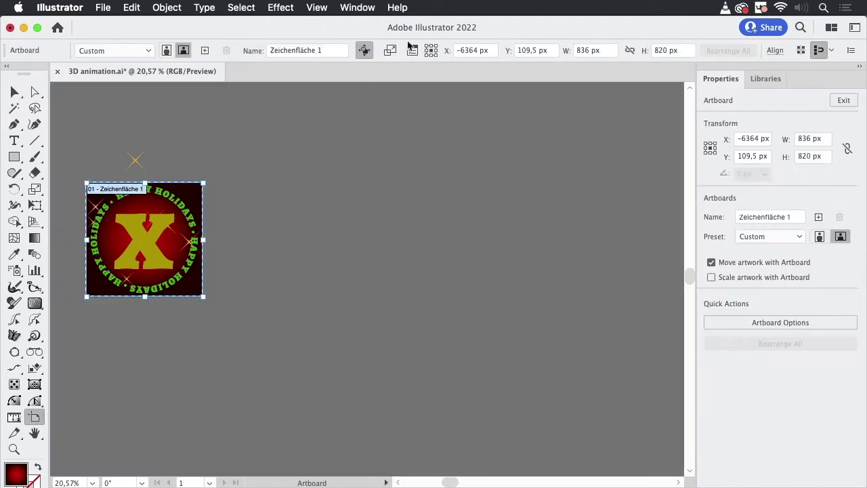
left_click(366, 8)
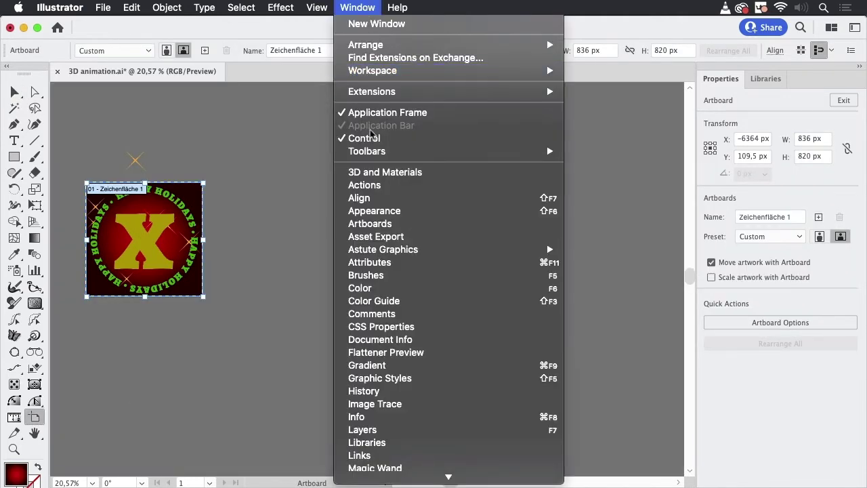
left_click(535, 223)
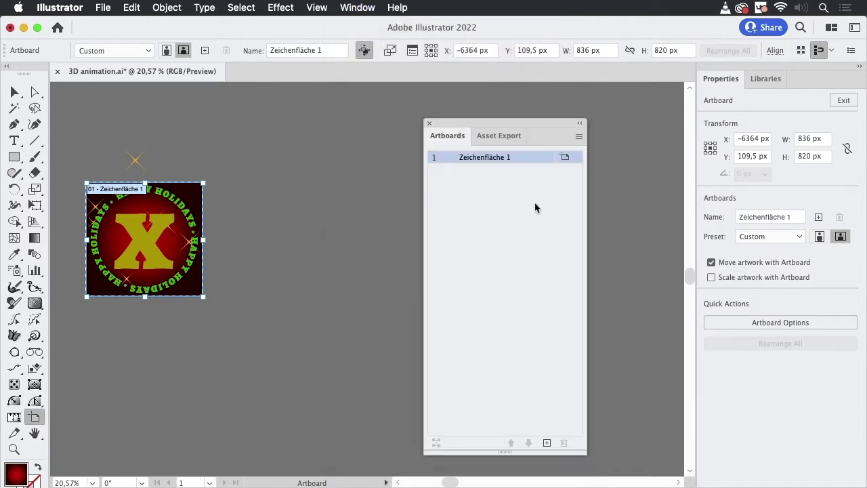
left_click_drag(503, 128, 616, 94)
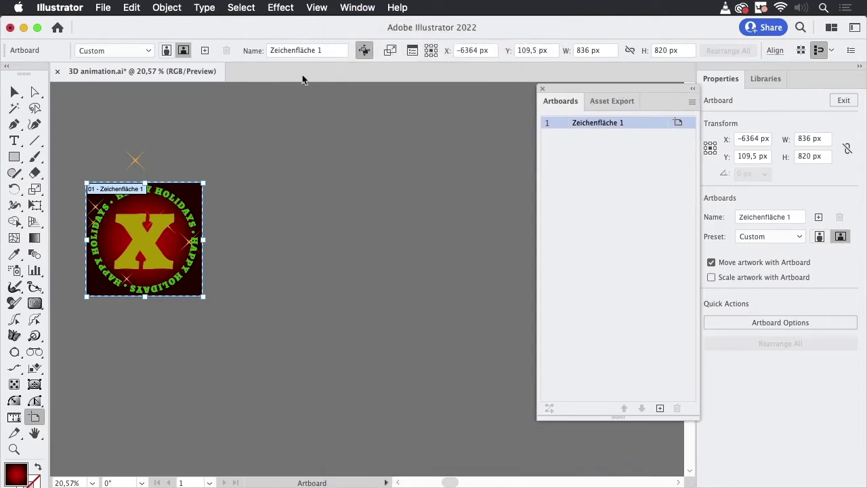
Add 16 new blank 836 × 820 px artboards (Artboard 20–35), bringing the total to 17.
left_click(205, 51)
left_click(205, 51)
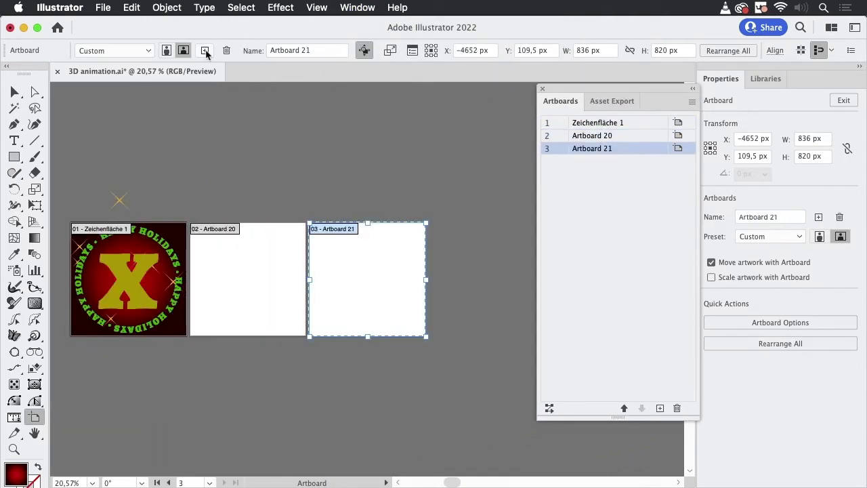
left_click(205, 51)
triple_click(205, 51)
double_click(205, 52)
triple_click(206, 52)
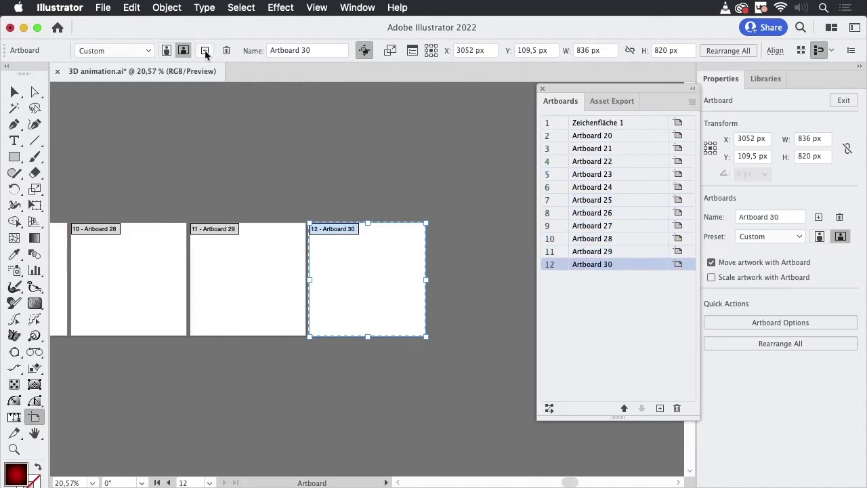
double_click(205, 52)
double_click(205, 52)
left_click(205, 52)
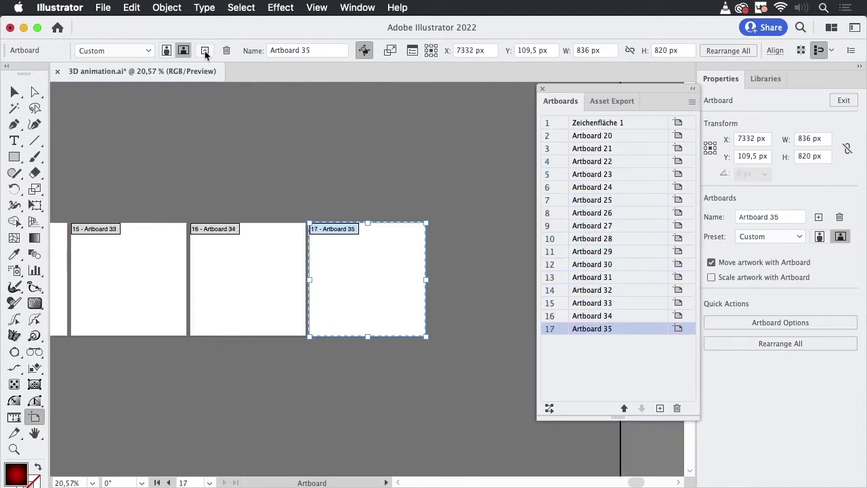
left_click(15, 92)
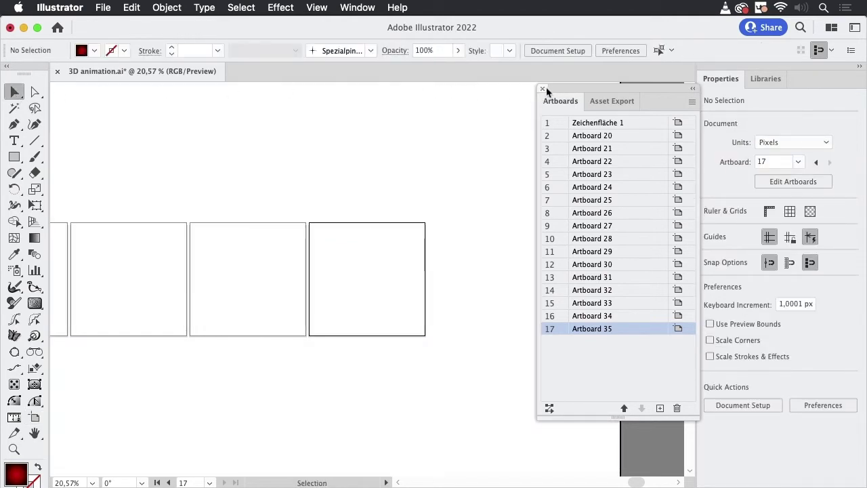
Close the Artboards panel and zoom in on the X badge artboard.
left_click(543, 89)
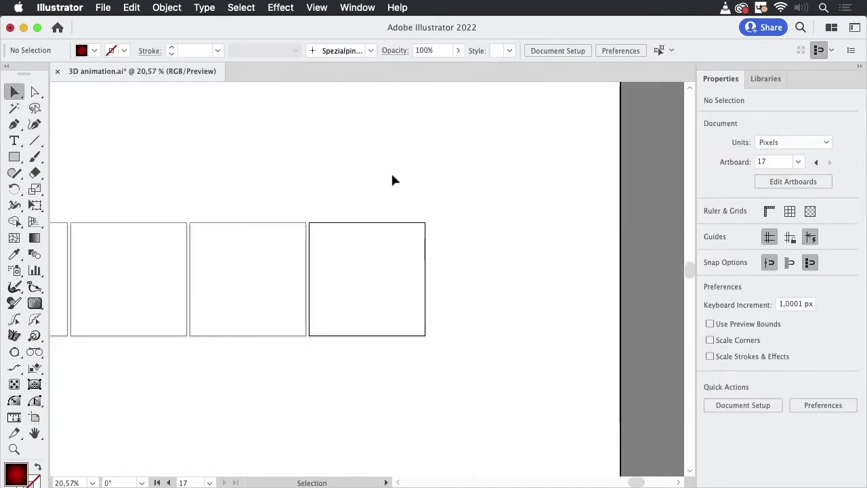
left_click_drag(391, 178, 583, 178)
left_click_drag(426, 130, 198, 215)
scroll(300, 226, "left", 10)
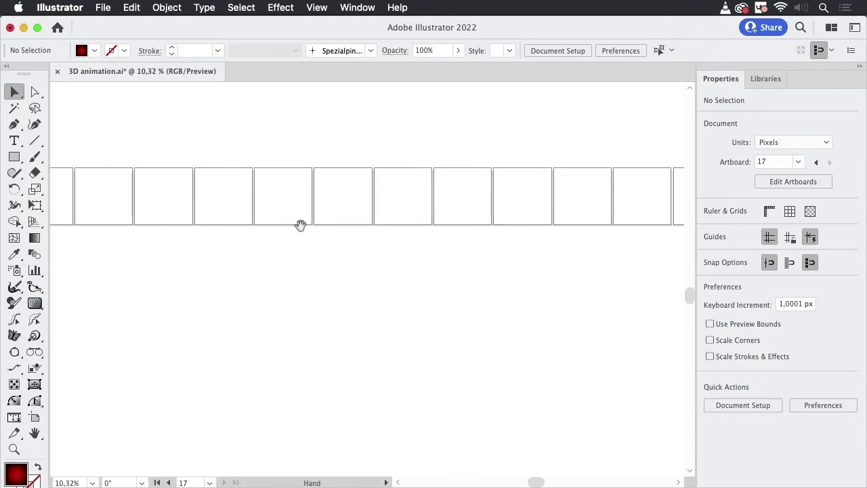
scroll(487, 278, "up", 2)
left_click_drag(258, 216, 528, 170)
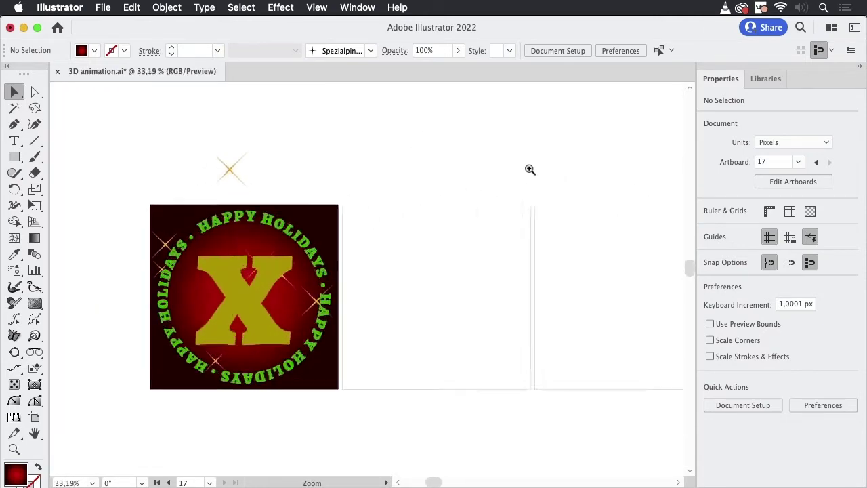
Trial-copy the red gradient background onto the second artboard, then undo the copy.
left_click(352, 215)
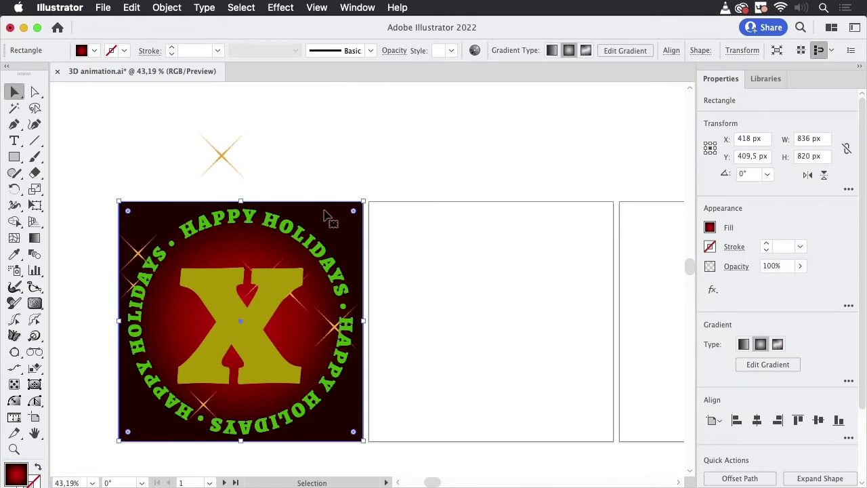
left_click_drag(325, 215, 579, 218)
key("Delete")
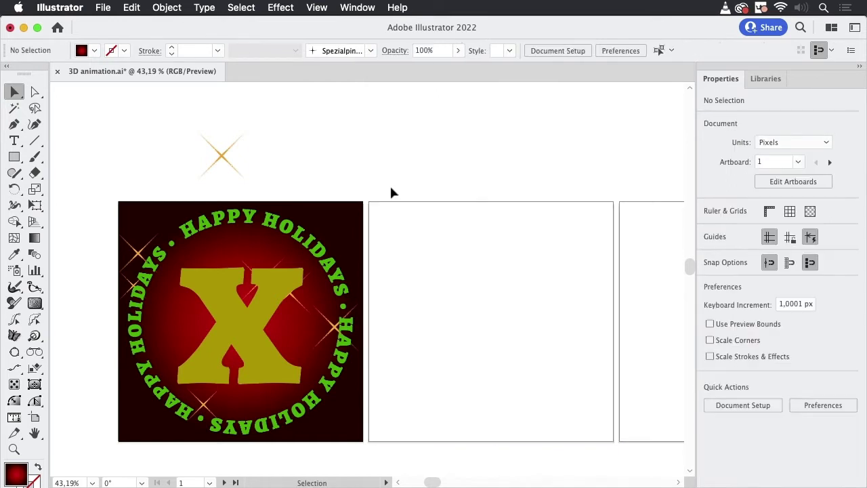
left_click(356, 7)
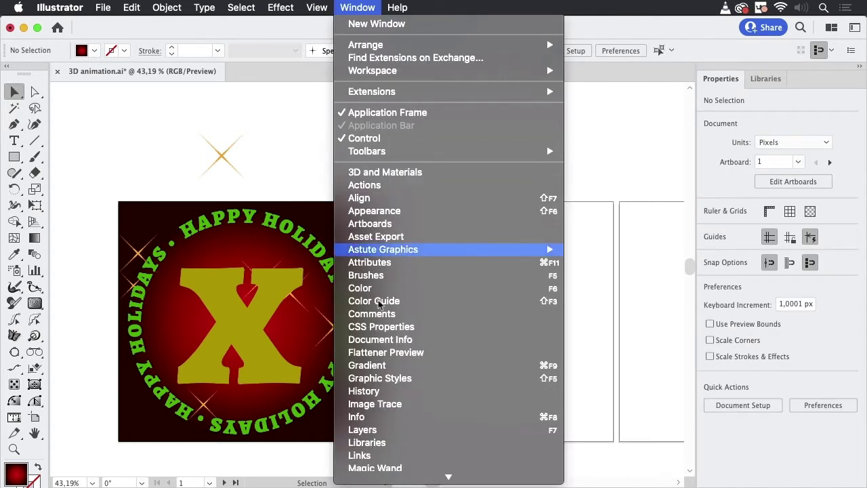
left_click(370, 5)
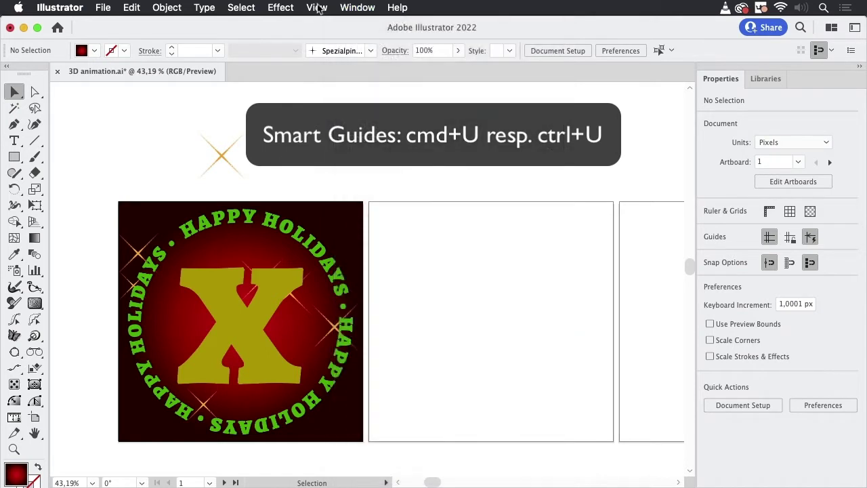
left_click(347, 218)
Alt+Shift-drag a copy of the red gradient background onto artboard 2.
left_click_drag(330, 215, 568, 204)
key("super+minus")
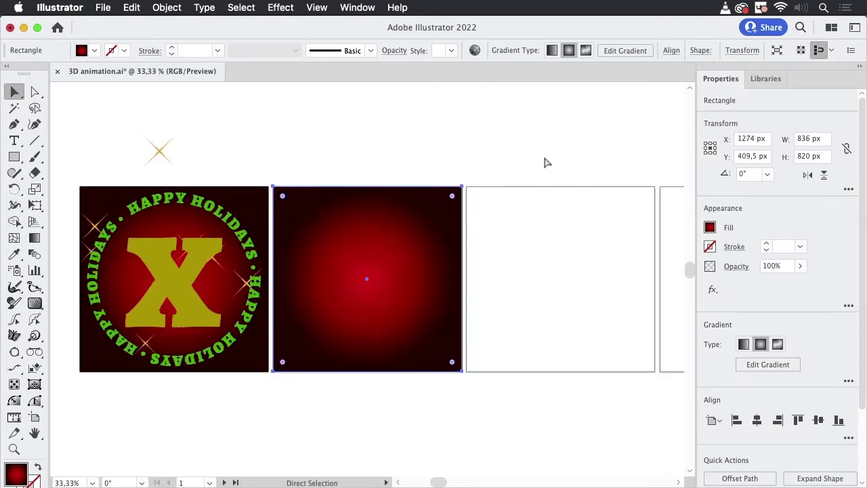
key("super+minus")
key("super+minus")
key("super+minus")
key("super+minus")
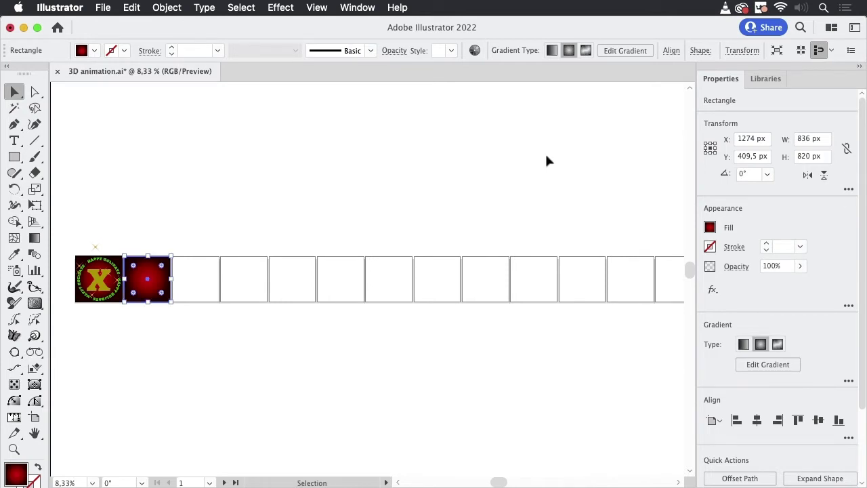
Repeat the background copy with Cmd+D across the following artboards, leaving the last one blank.
key("super+d")
key("super+d")
key("super+d")
key("super+d")
key("super+d")
key("super+d")
key("super+d")
key("super+d")
key("super+d")
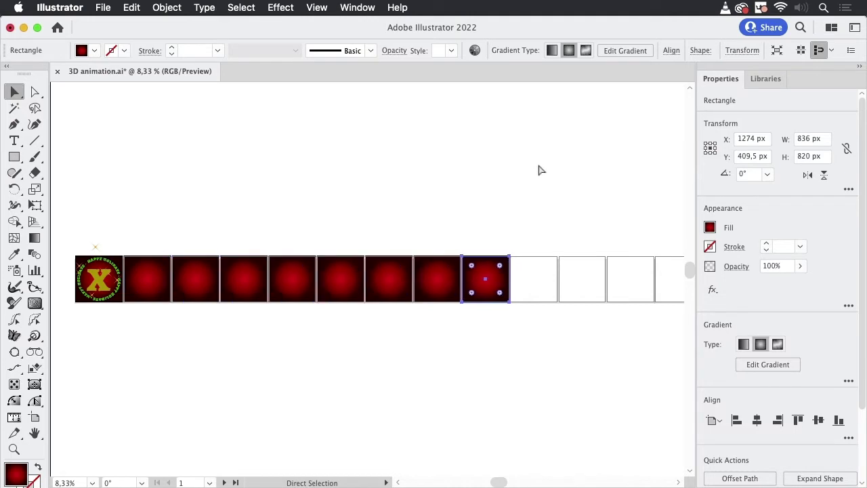
key("super+d")
scroll(515, 170, "right", 5)
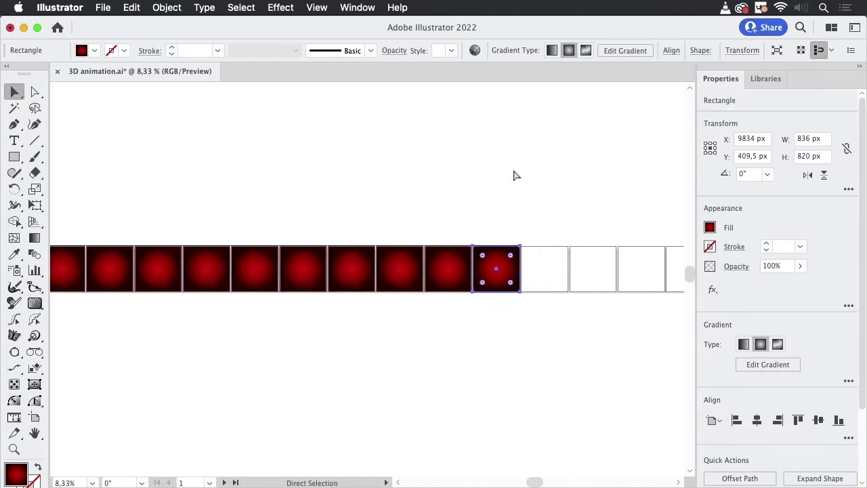
key("super+d")
key("super+d")
key("super+d")
left_click_drag(571, 189, 460, 180)
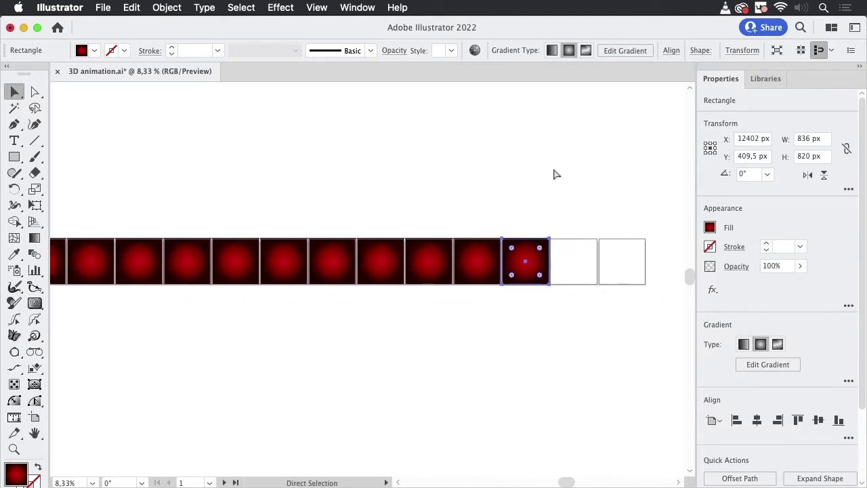
key("super+d")
left_click(665, 233)
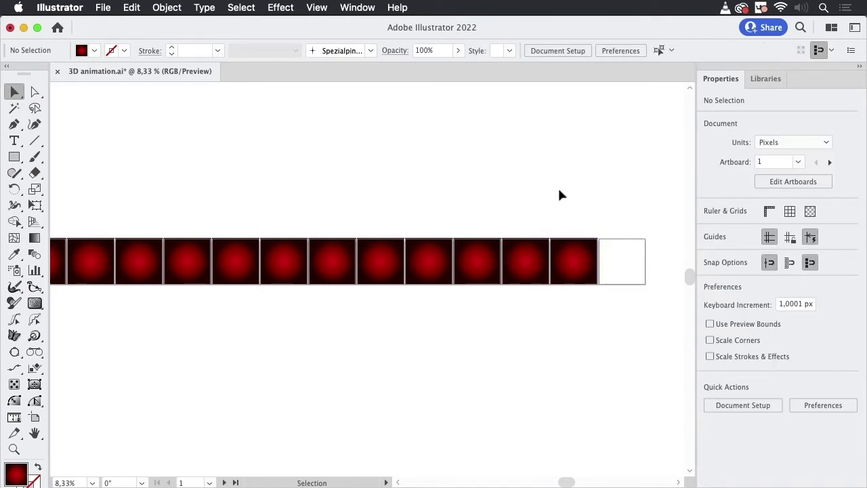
left_click_drag(596, 253, 296, 264)
scroll(393, 248, "left", 5)
scroll(460, 254, "right", 5)
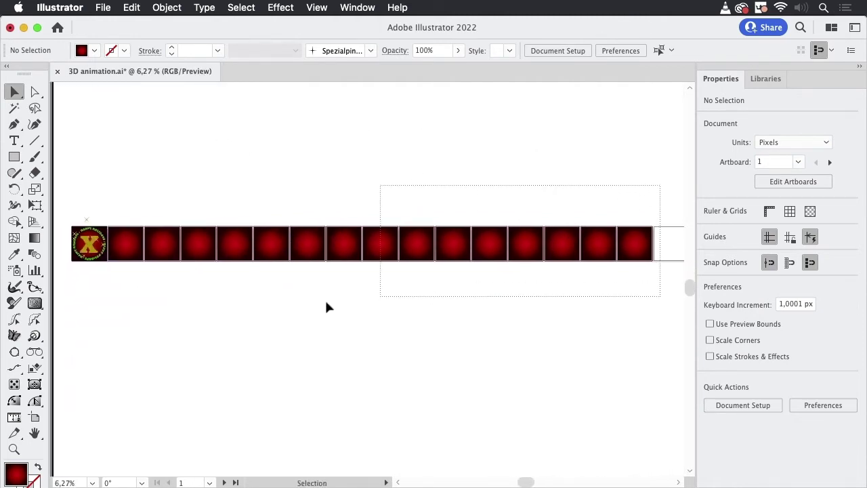
Lock the red gradient backgrounds, including the first artboard's rectangle, with Cmd+2.
left_click_drag(137, 323, 114, 327)
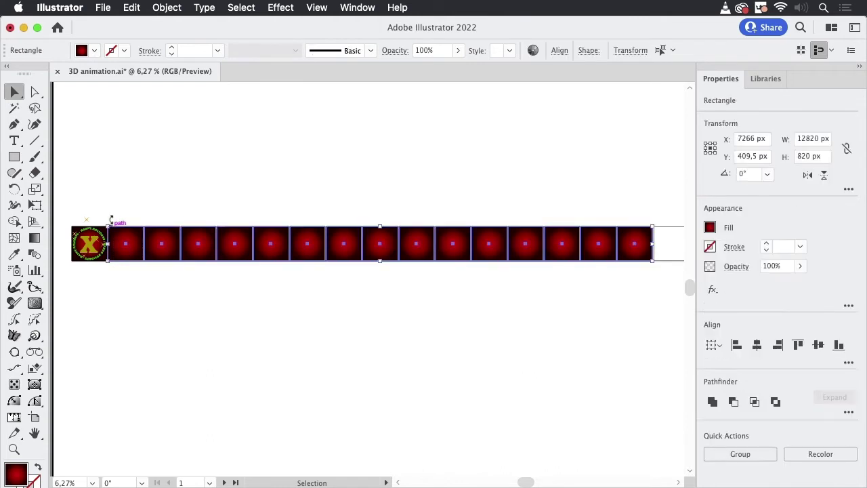
key("super+2")
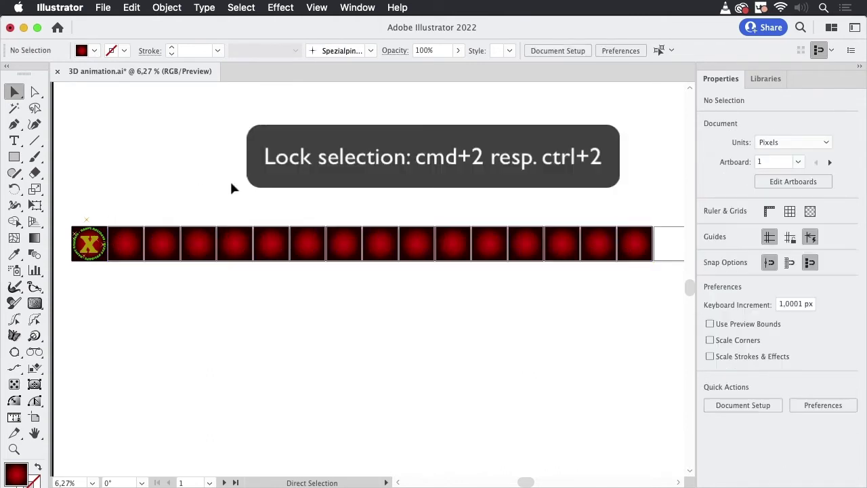
left_click_drag(182, 232, 224, 264)
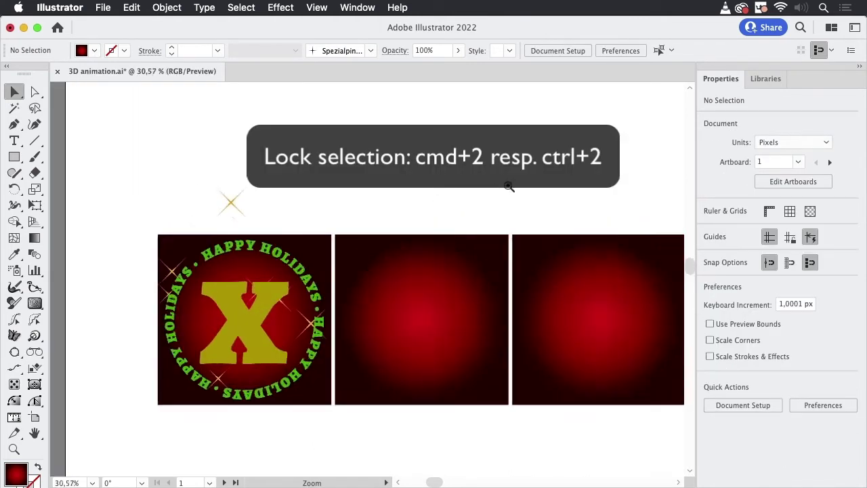
left_click(348, 242)
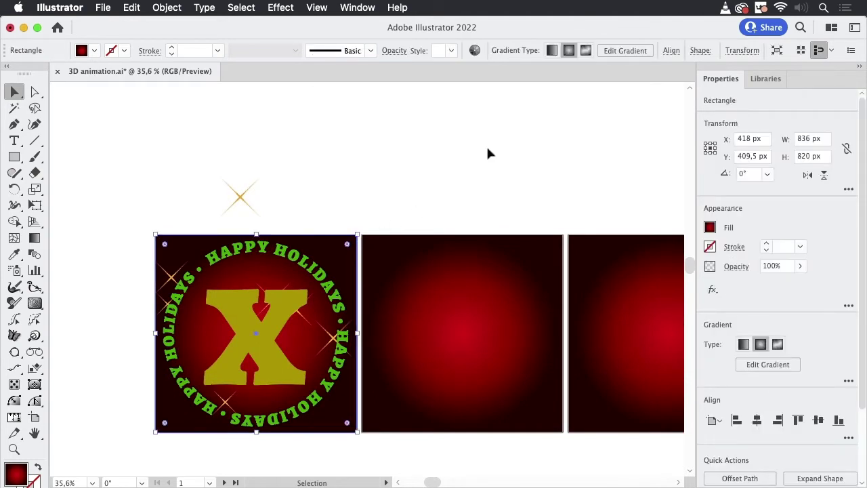
key("super+2")
scroll(427, 258, "down", 5)
scroll(427, 258, "right", 3)
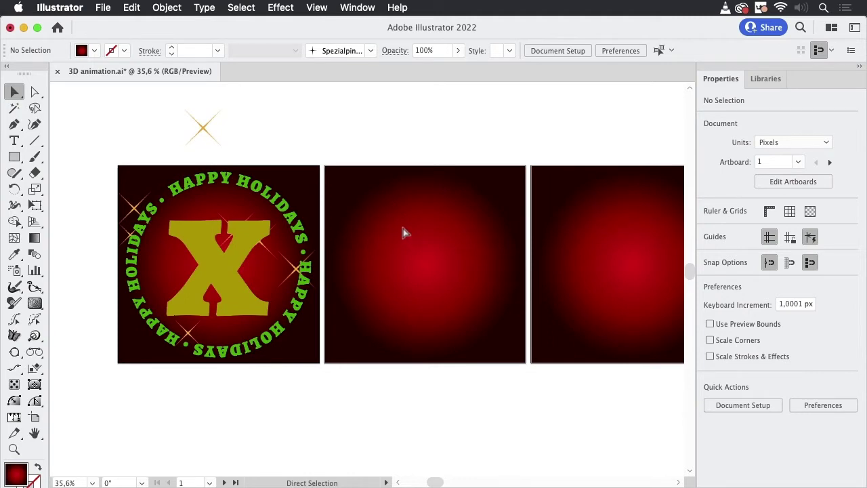
key("super+minus")
key("super+minus")
key("super+minus")
key("super+minus")
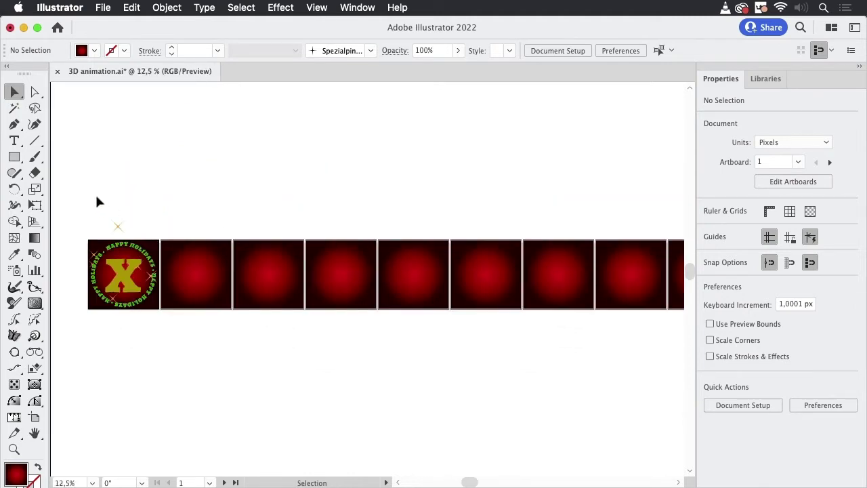
Select the gold X badge artwork on artboard 1 without its red background.
left_click_drag(99, 200, 140, 350)
left_click(116, 229, "shift")
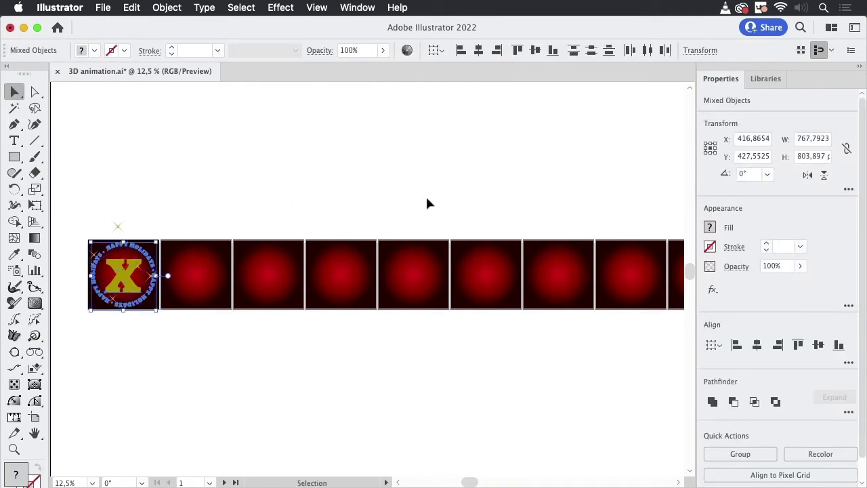
left_click(701, 50)
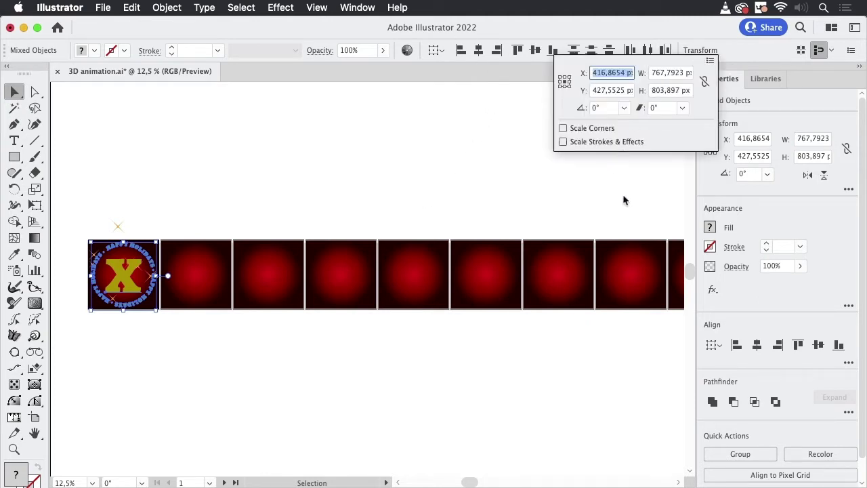
left_click(317, 7)
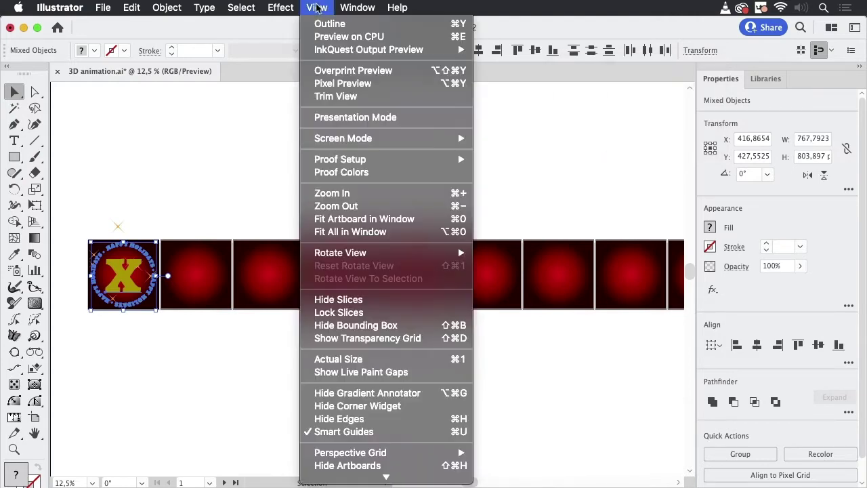
scroll(325, 338, "down", 3)
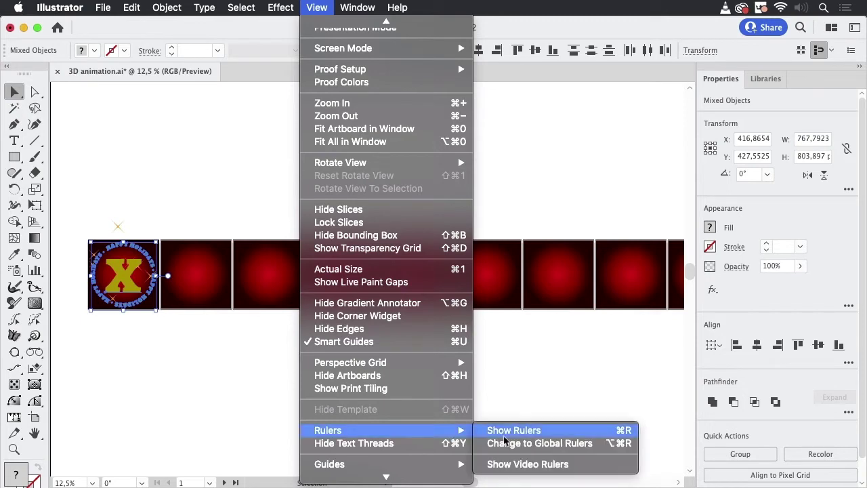
mouse_move(357, 7)
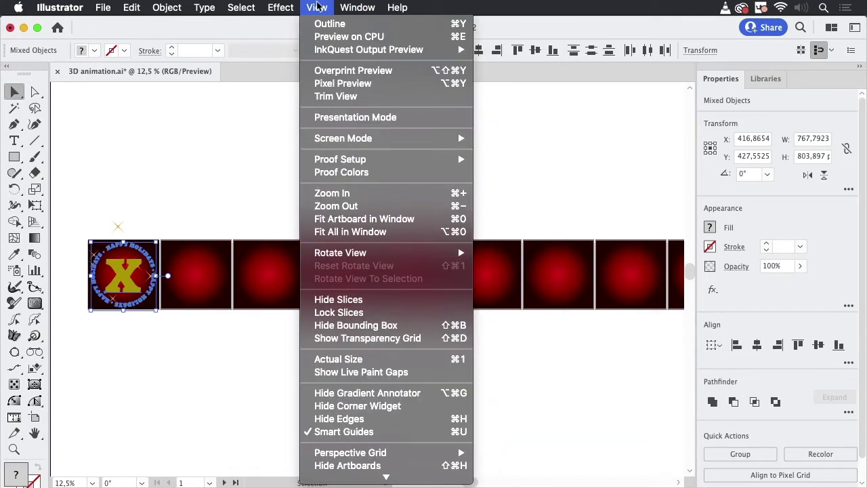
left_click(316, 8)
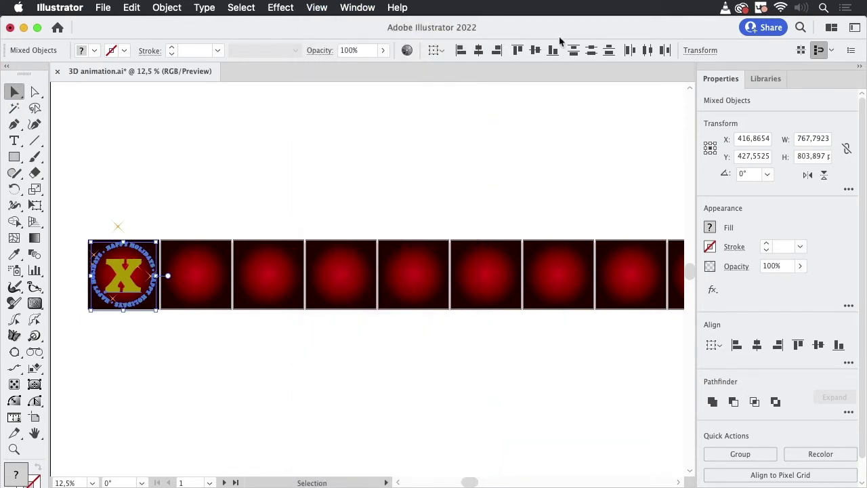
Use the top-left reference point and set the badge's X position to 32 px.
left_click(686, 51)
left_click(560, 77)
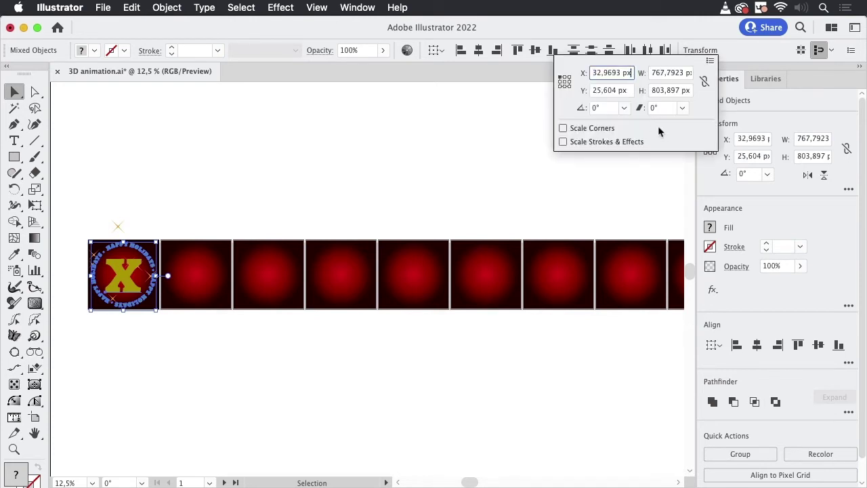
double_click(607, 72)
type("32")
key("Return")
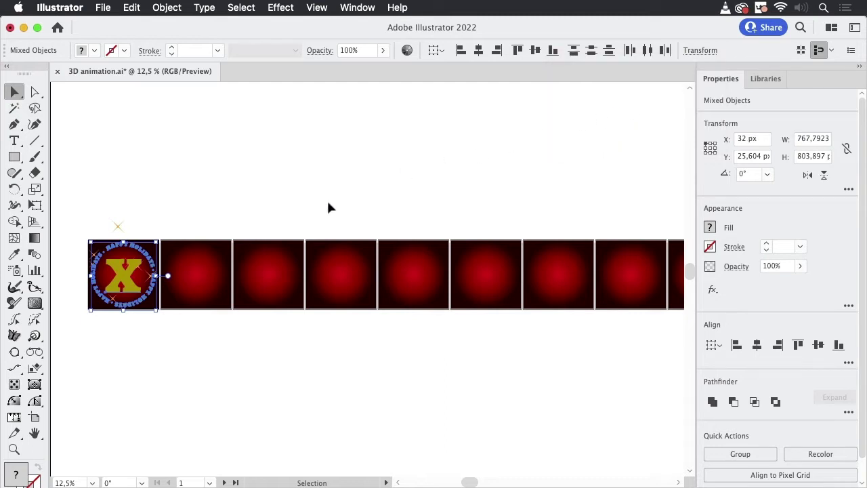
key("super+minus")
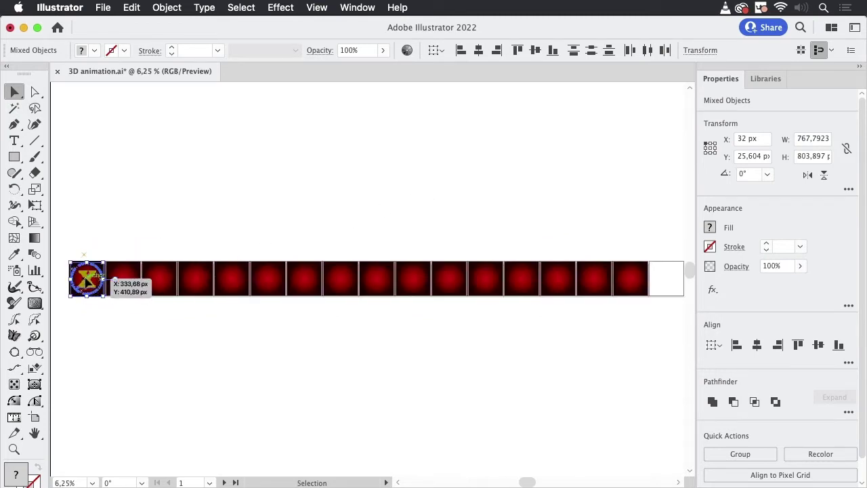
Alt-drag a copy of the gold X badge from artboard 1 onto artboard 9.
left_click_drag(90, 279, 378, 281)
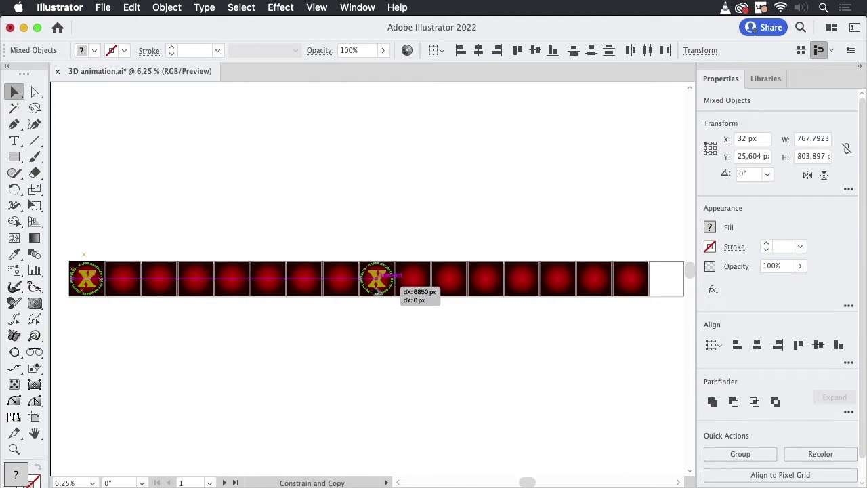
left_click_drag(376, 290, 377, 290)
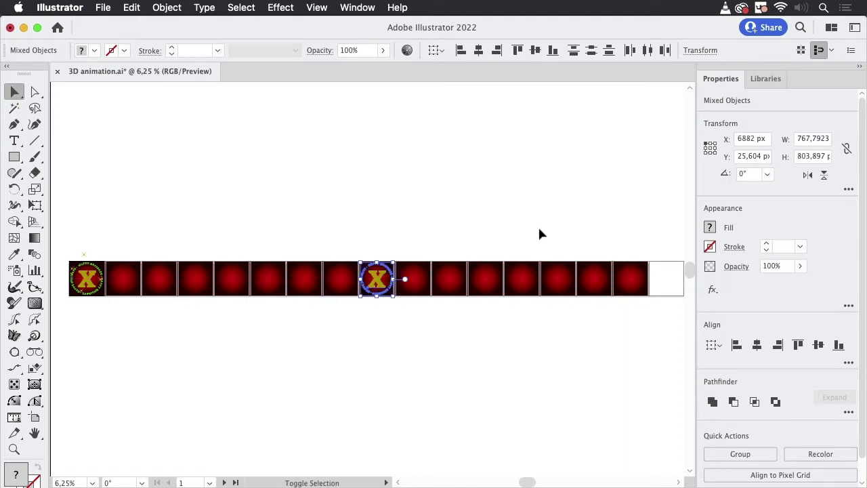
left_click(699, 50)
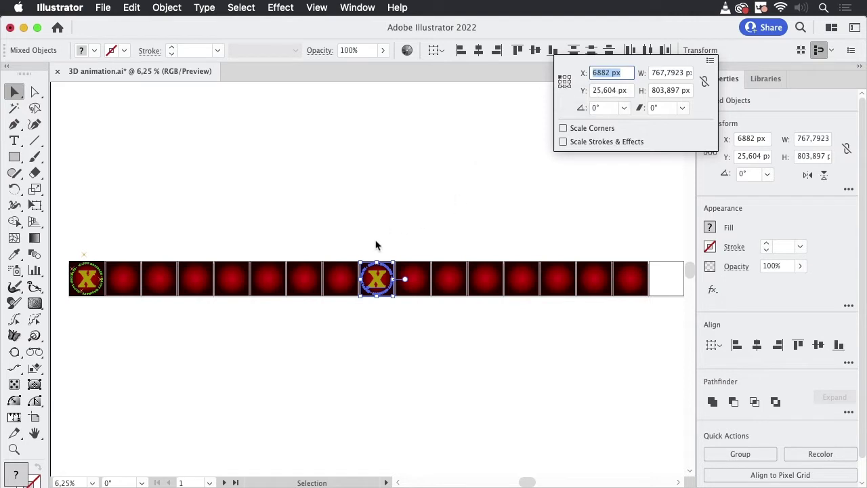
Set the ninth artboard's badge copy to X 32 px.
left_click(396, 256)
scroll(396, 256, "up", 5)
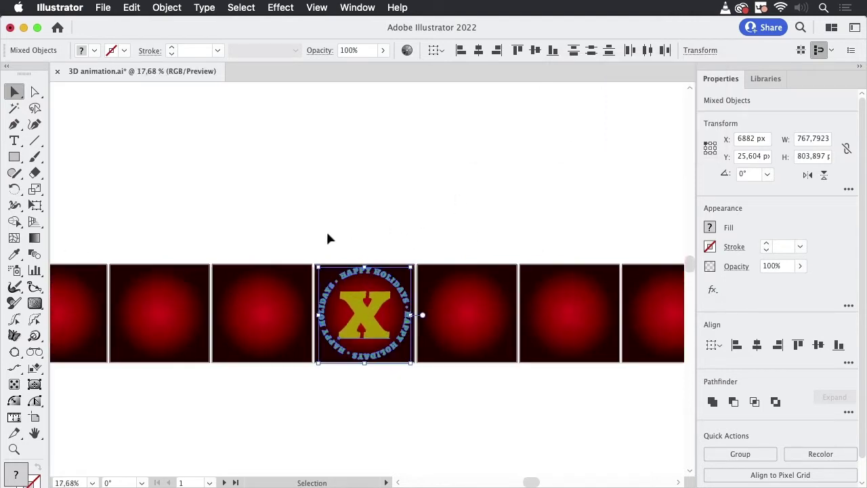
left_click(698, 50)
left_click(409, 202)
left_click(411, 225)
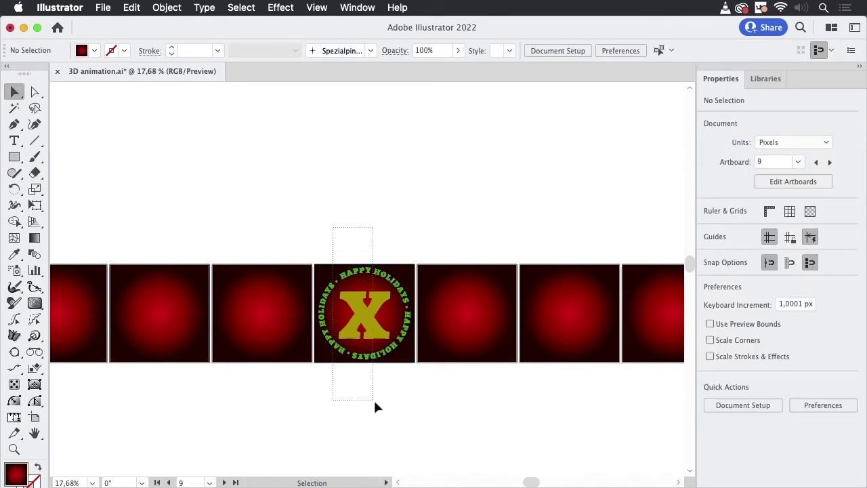
left_click_drag(375, 401, 374, 400)
left_click(699, 51)
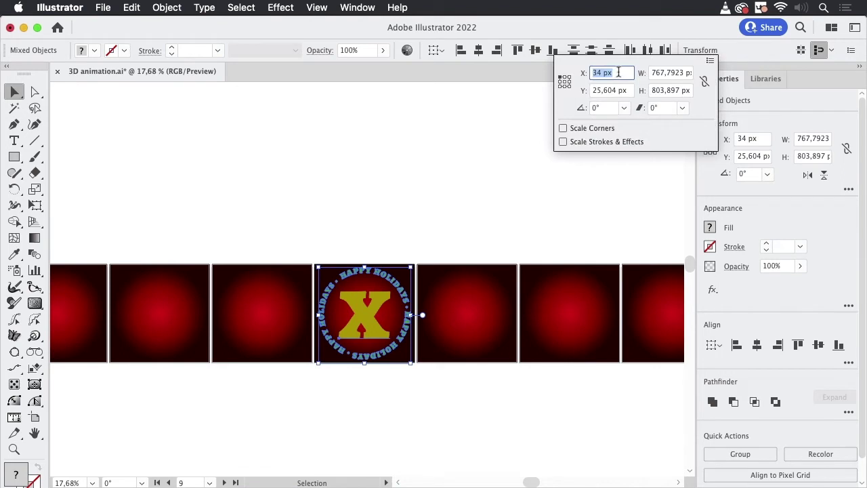
type("32")
key("Return")
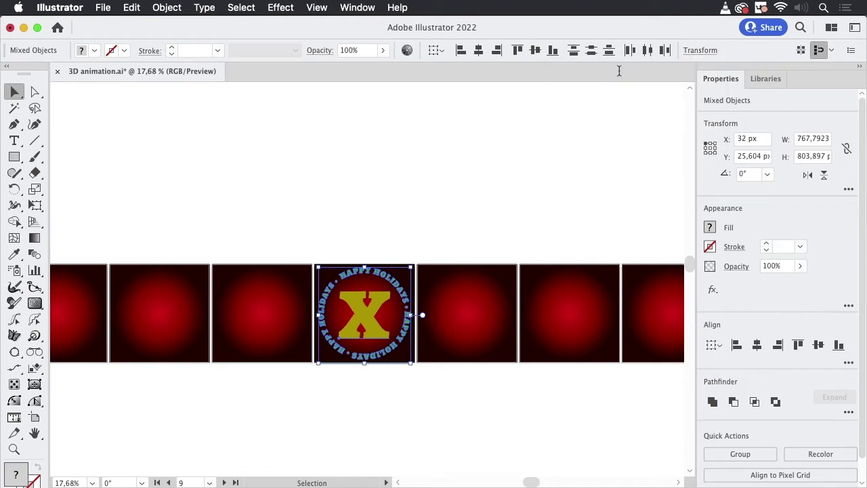
Alt-drag another badge copy onto the seventeenth artboard and set its X to 32 px.
left_click_drag(561, 180, 354, 186)
scroll(354, 186, "down", 5)
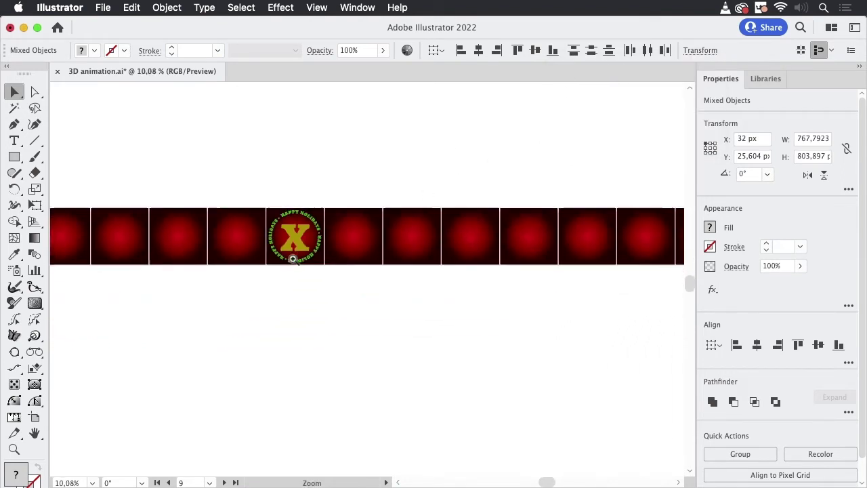
left_click_drag(403, 197, 346, 184)
scroll(327, 160, "down", 3)
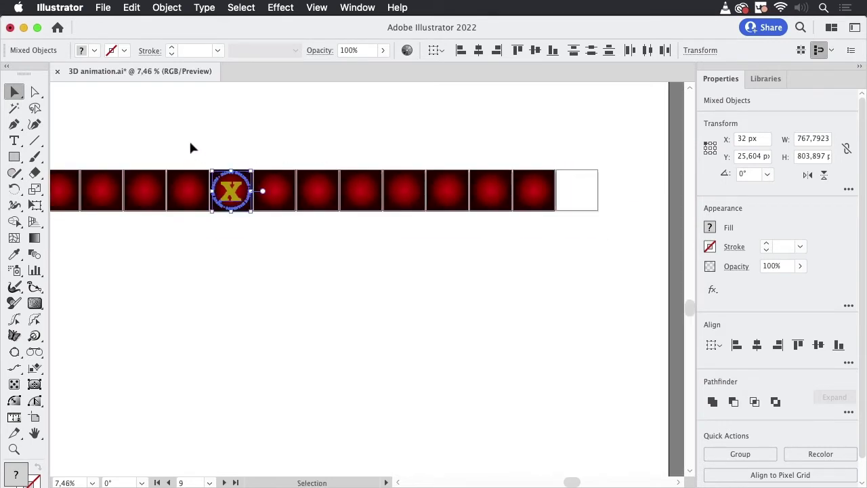
left_click_drag(280, 202, 581, 177)
scroll(581, 178, "up", 4)
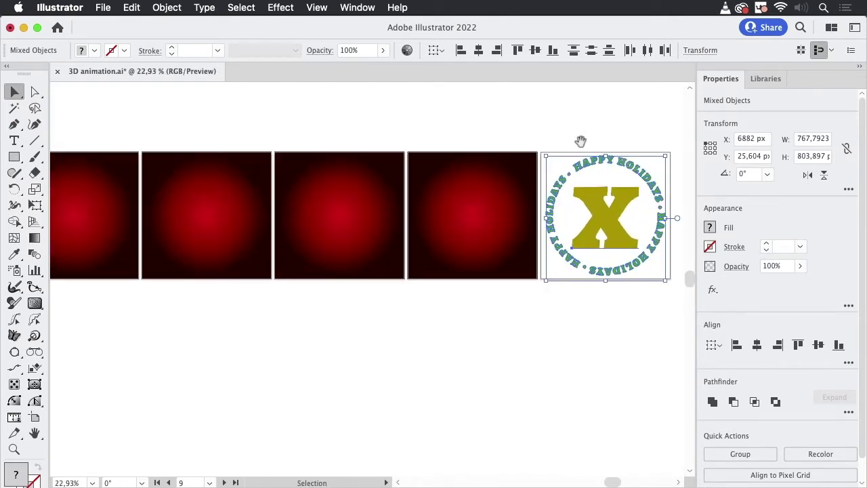
left_click(554, 182)
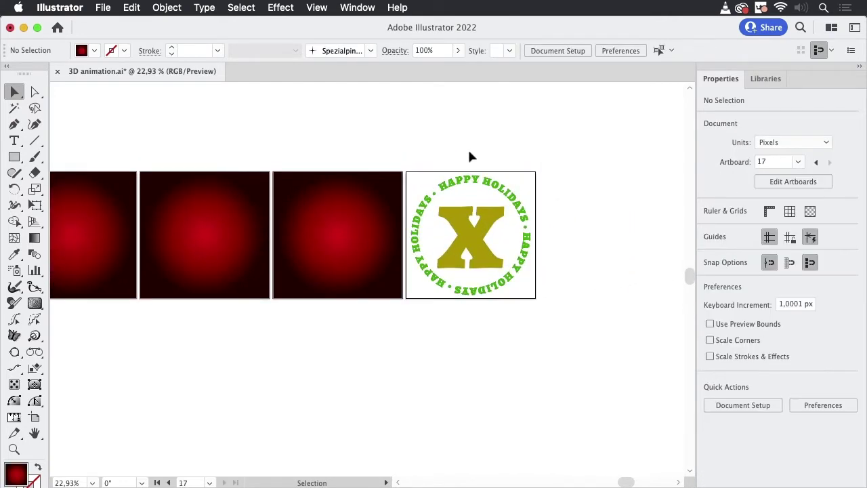
left_click_drag(426, 135, 529, 196)
left_click(700, 50)
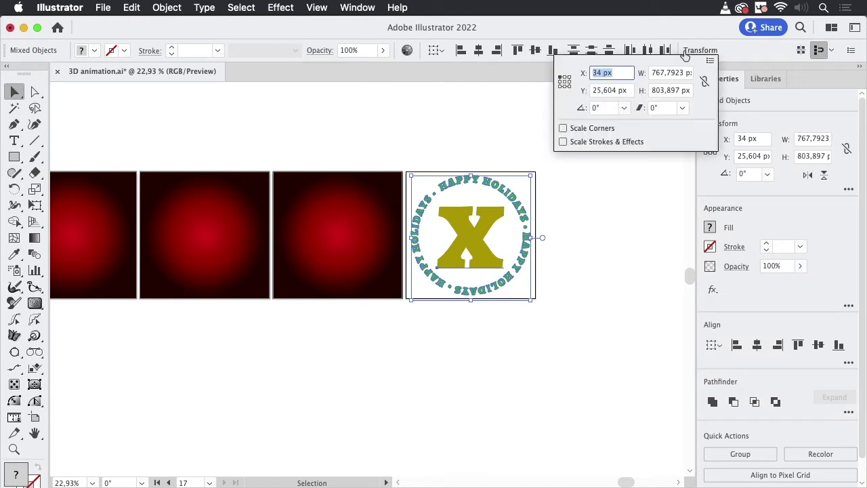
type("32")
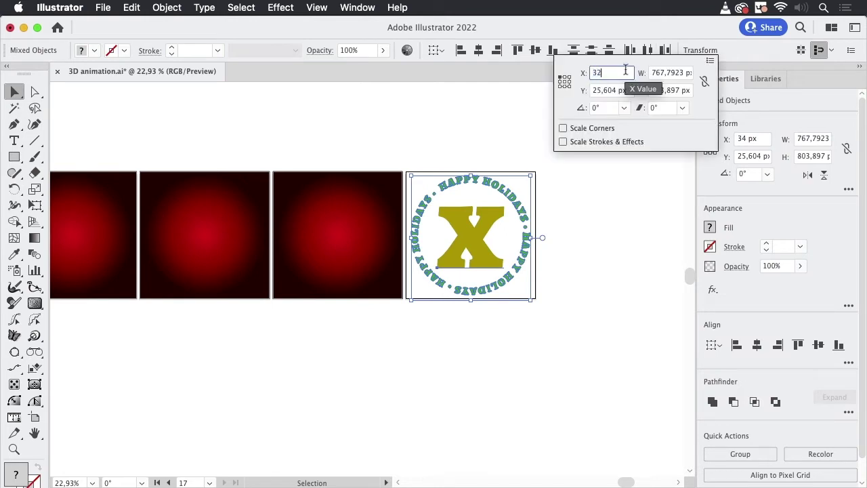
key("Return")
left_click(416, 151)
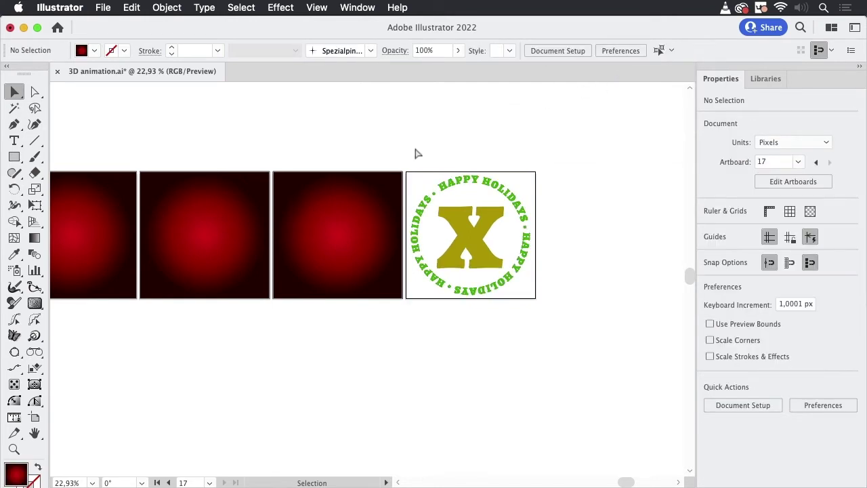
key("super+space")
left_click_drag(444, 153, 274, 288)
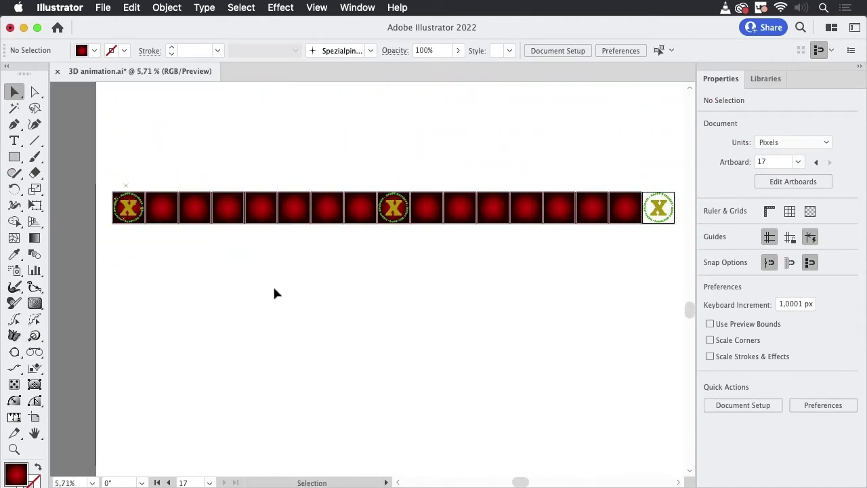
Apply 3D and Materials Extrude to the X letters on artboards 1, 9 and 17.
left_click(133, 214)
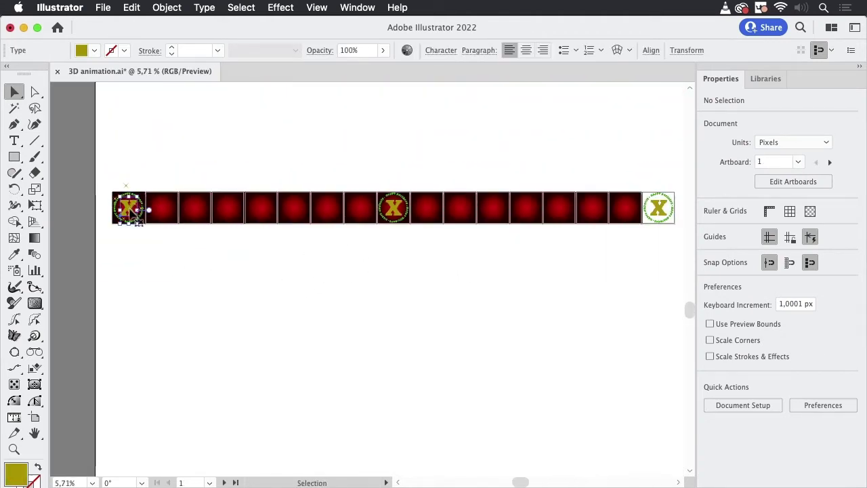
left_click(395, 212, "shift")
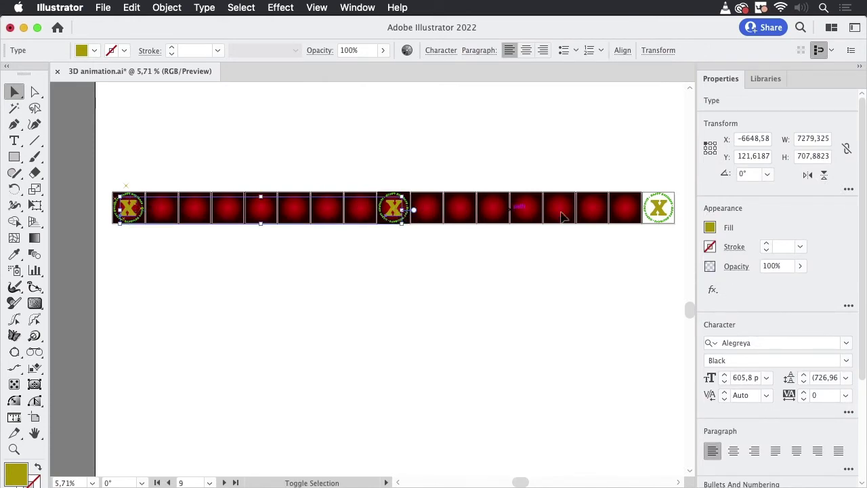
left_click(661, 211, "shift")
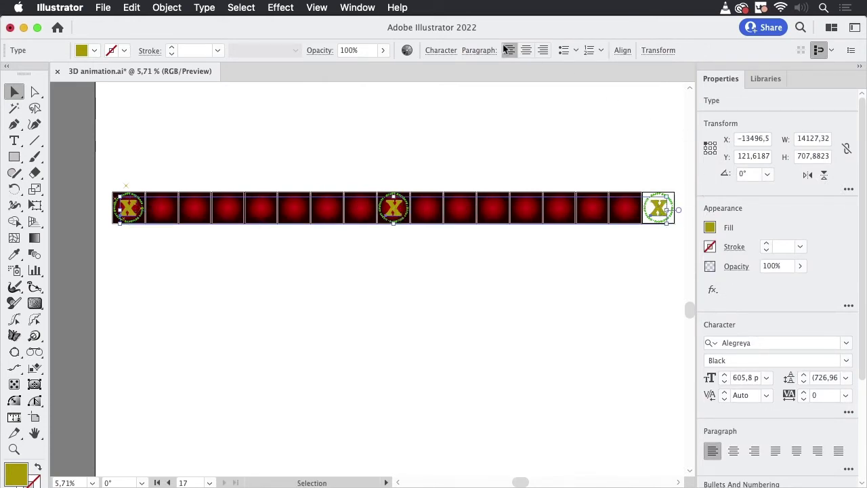
left_click(286, 8)
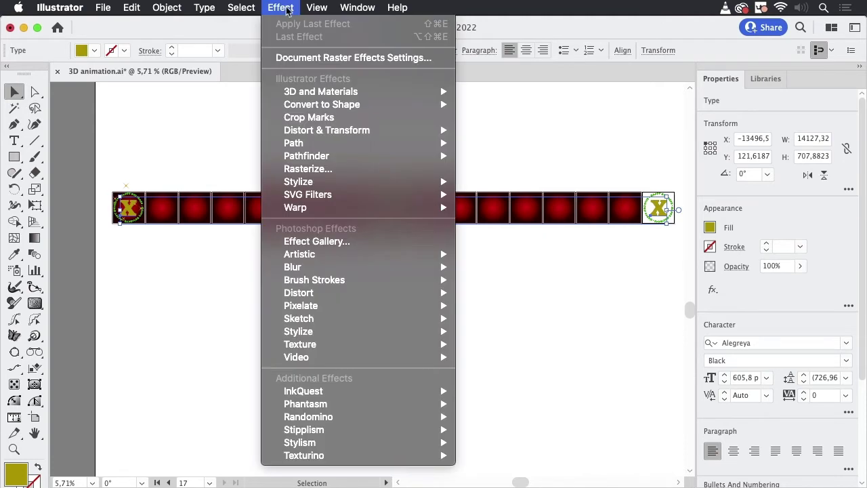
mouse_move(306, 91)
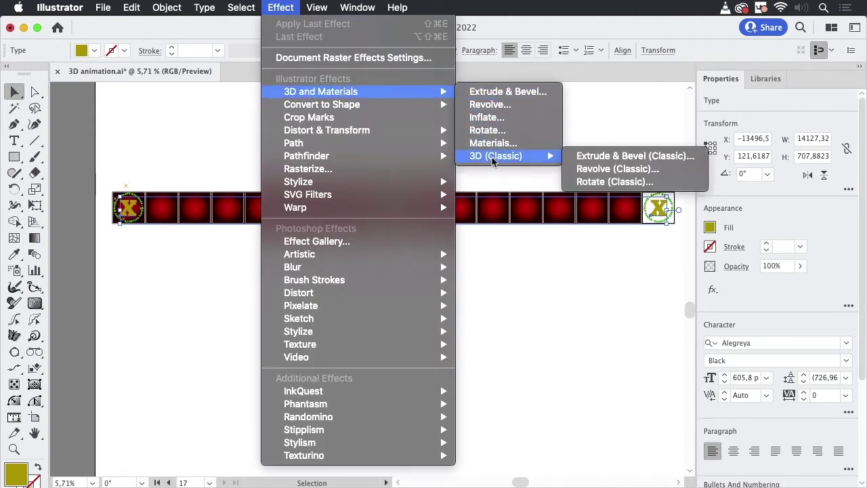
left_click(504, 99)
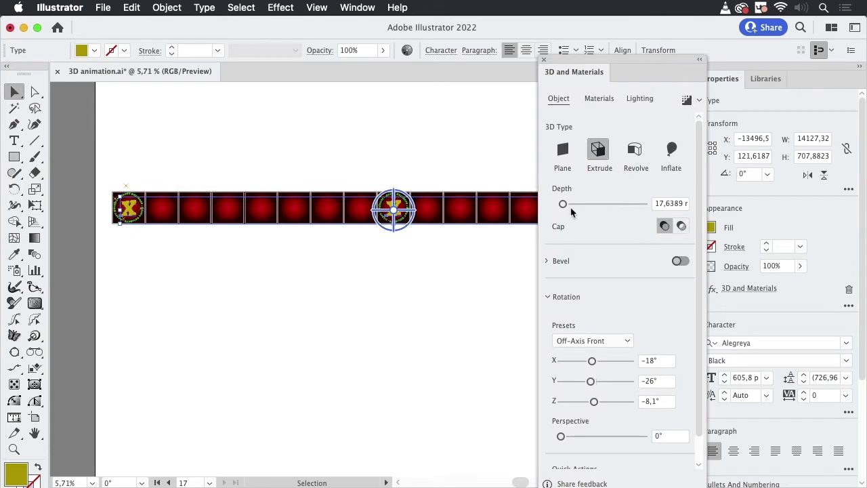
Turn the extruded X letters to the Front rotation preset (0°, 0°, 0°).
left_click_drag(404, 192, 625, 220)
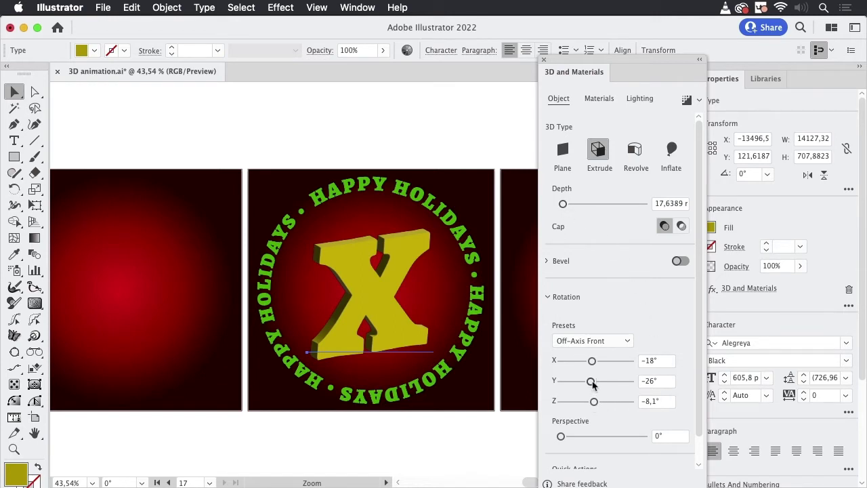
left_click_drag(592, 382, 595, 382)
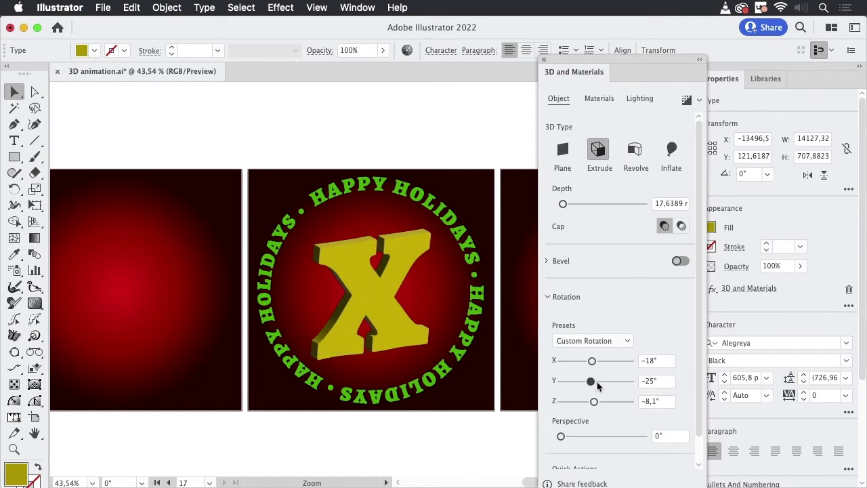
left_click(594, 340)
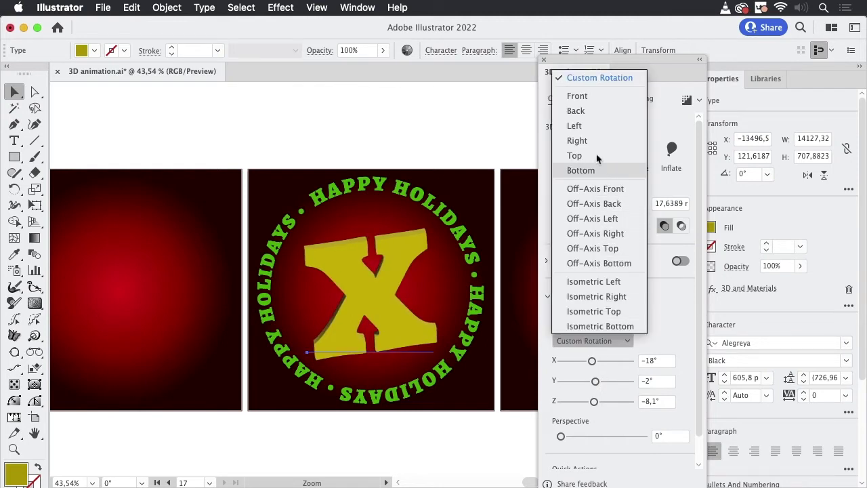
left_click(598, 95)
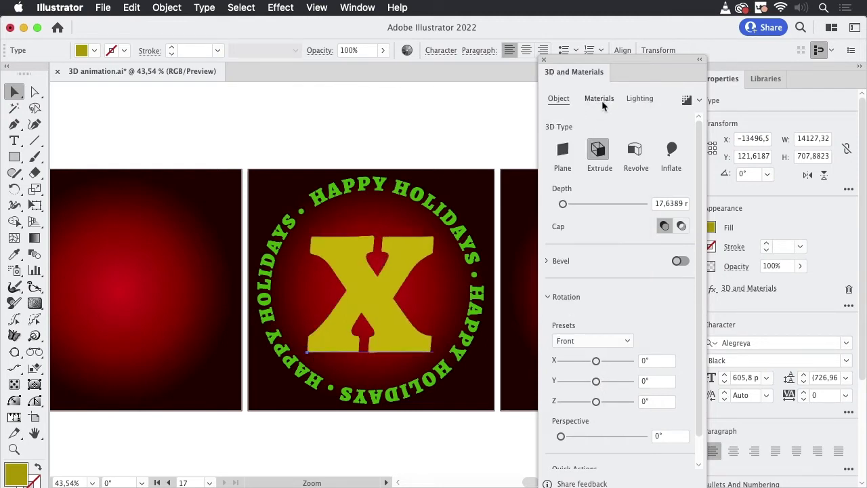
left_click(440, 138)
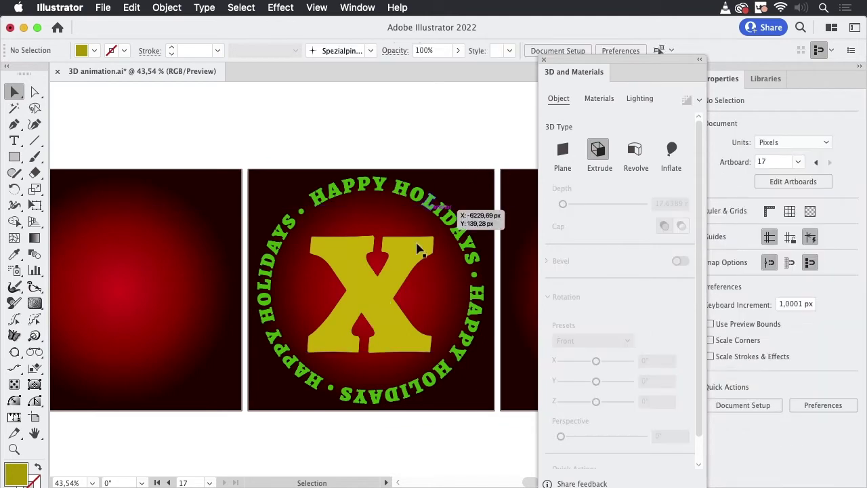
Apply 3D Extrude to the three Happy Holidays emblem groups on artboards 1, 9 and 17.
scroll(266, 318, "down", 5)
scroll(267, 318, "left", 5)
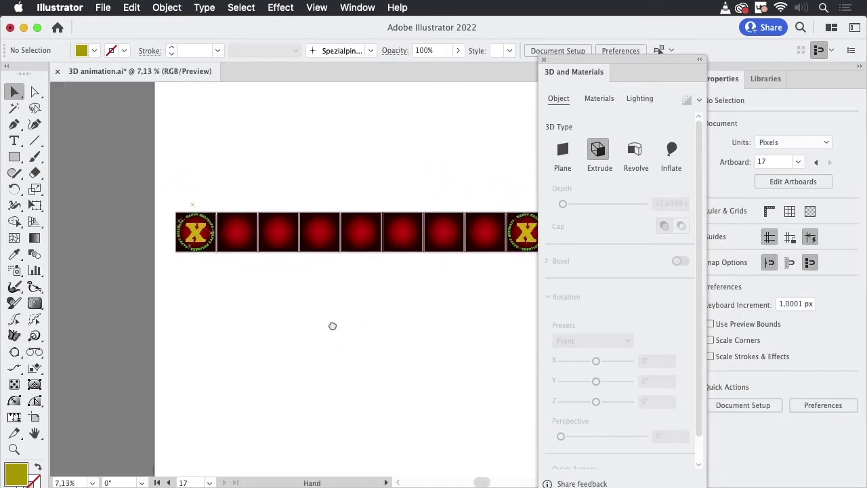
left_click_drag(232, 216, 521, 196)
scroll(358, 257, "up", 2)
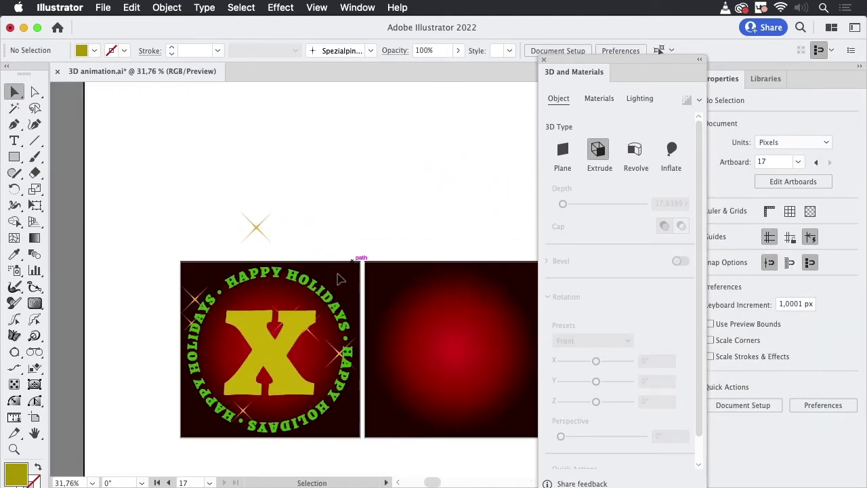
scroll(266, 330, "down", 4)
scroll(267, 330, "down", 4)
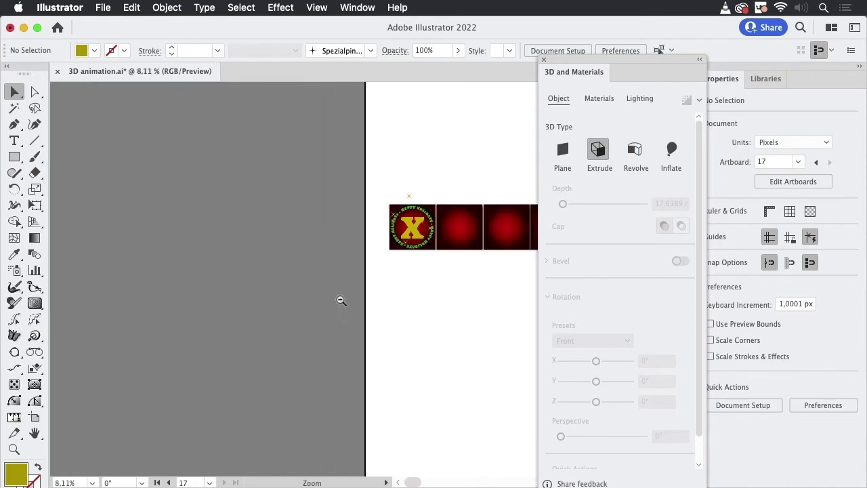
scroll(282, 300, "right", 5)
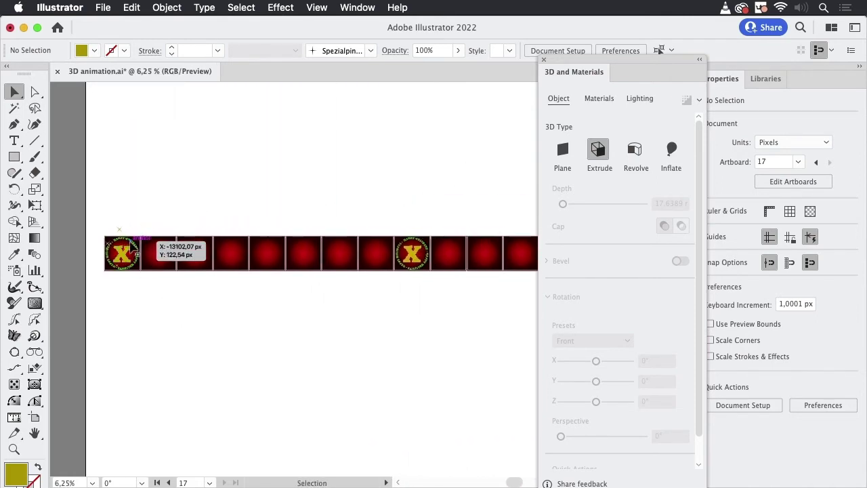
left_click(136, 252)
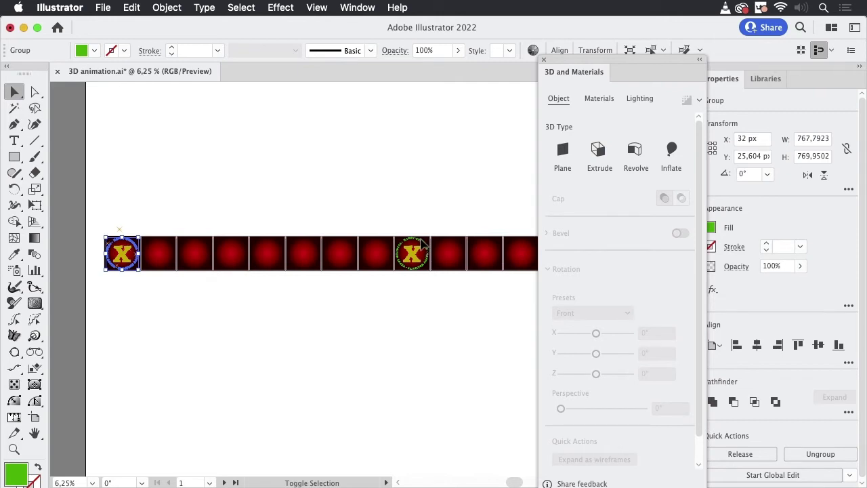
left_click(423, 250, "shift")
scroll(470, 217, "right", 10)
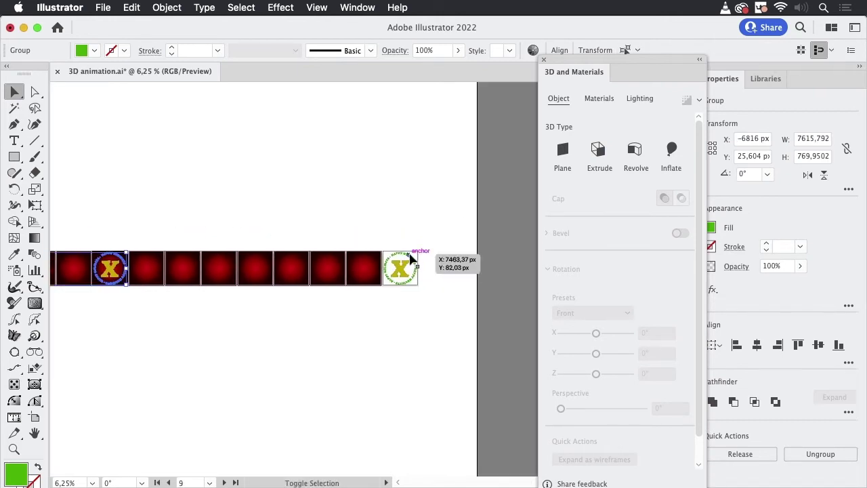
left_click(407, 266, "shift")
left_click(603, 152)
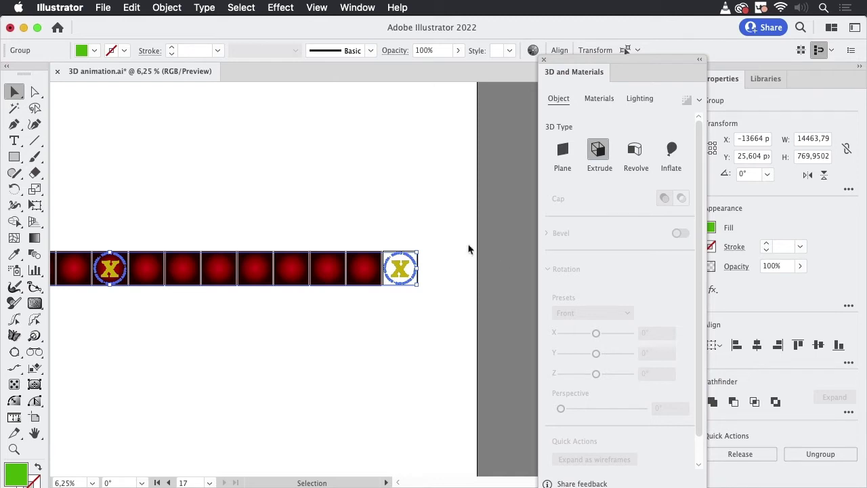
Give the emblem extrusion a depth of 8 mm.
key("super+space")
left_click_drag(429, 251, 562, 205)
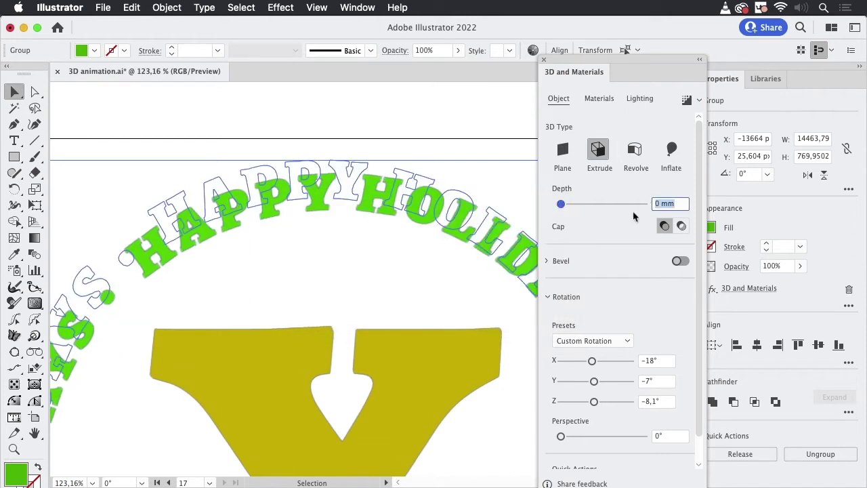
type("8")
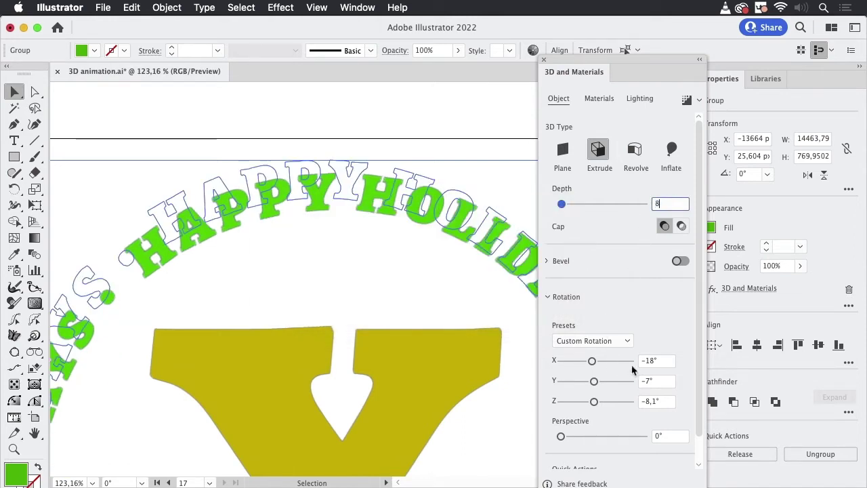
key("Return")
key("super+0")
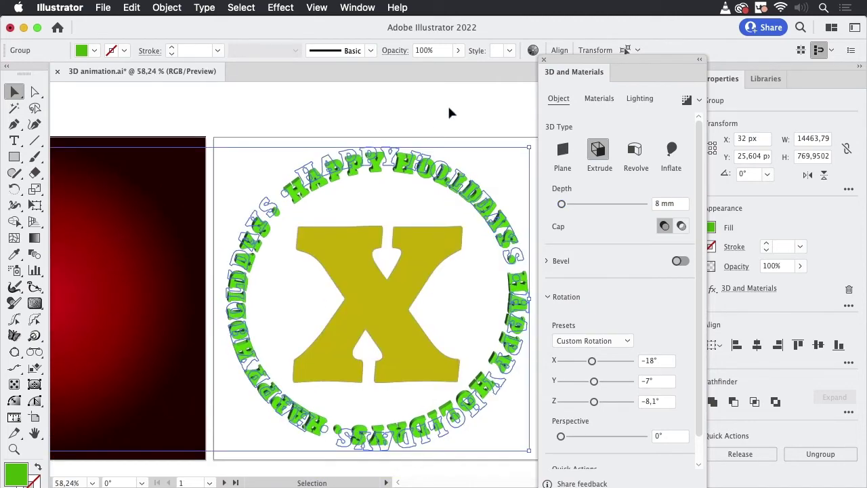
left_click(447, 112)
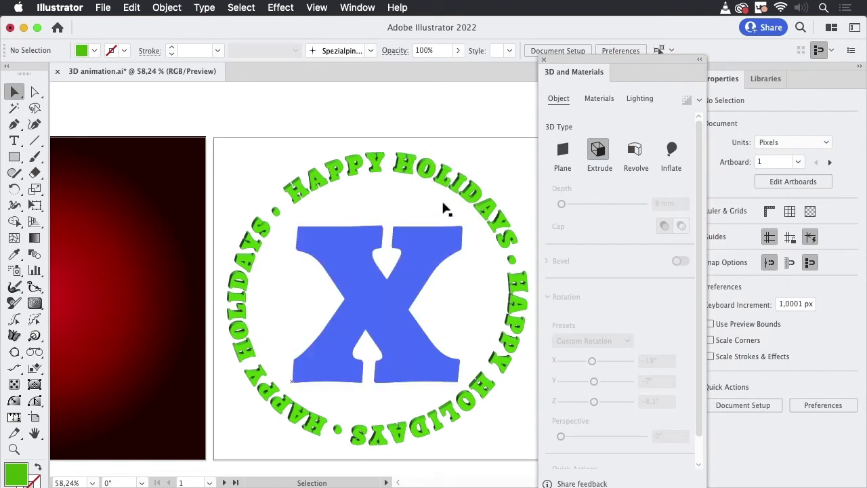
Zoom out to the whole artboard row and locate the sparkle path on artboard 1.
key("super+space")
left_click_drag(460, 126, 151, 284)
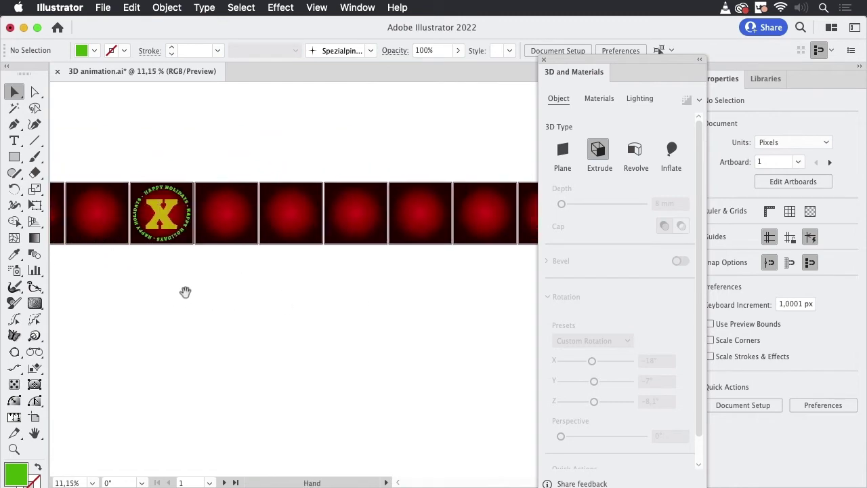
left_click_drag(185, 292, 399, 290)
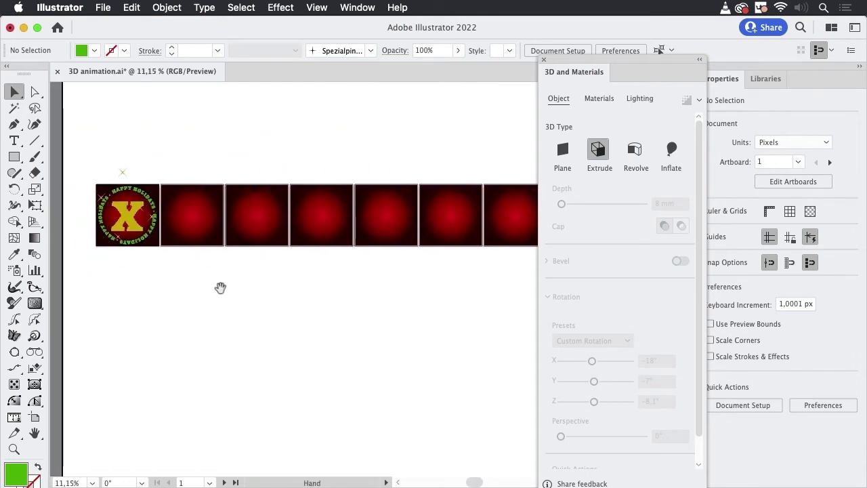
left_click(125, 186)
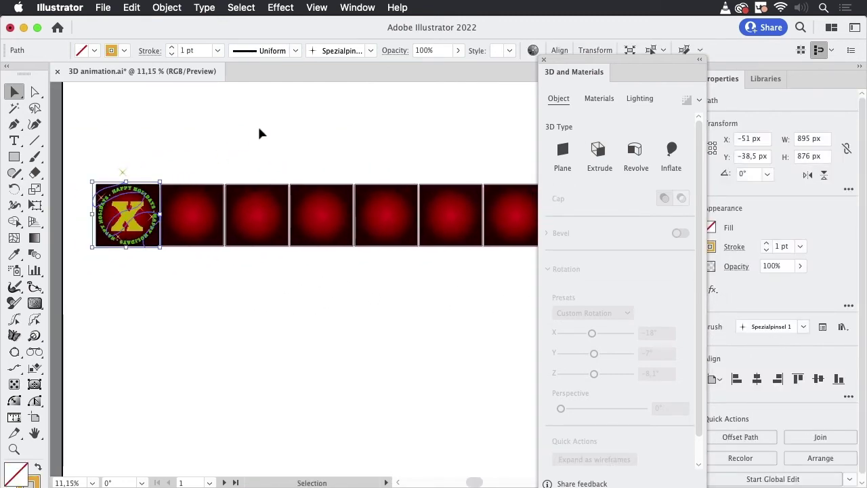
left_click_drag(293, 142, 239, 145)
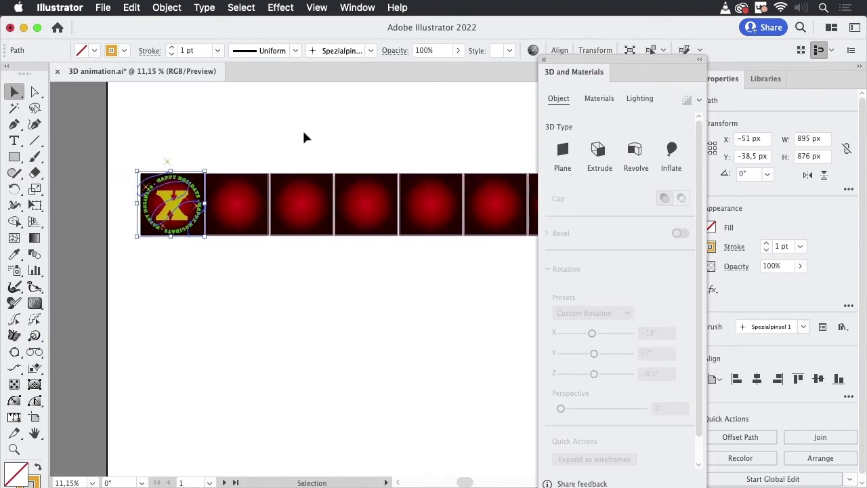
key("super+alt+0")
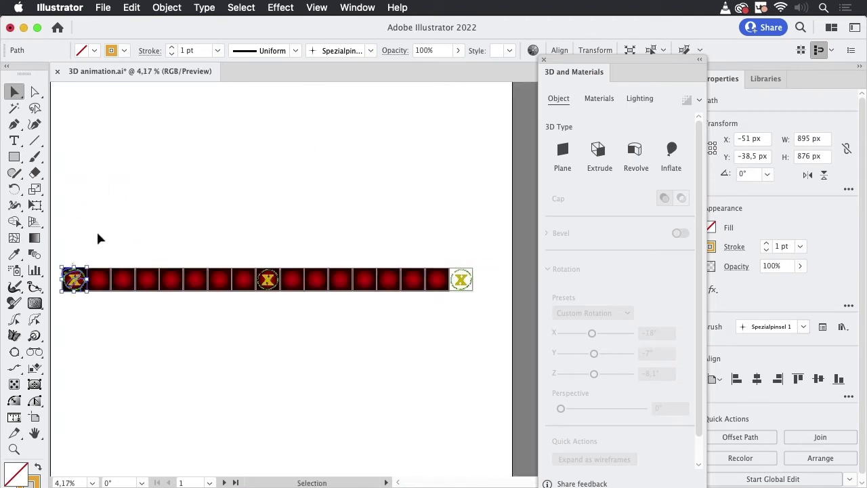
left_click(101, 239)
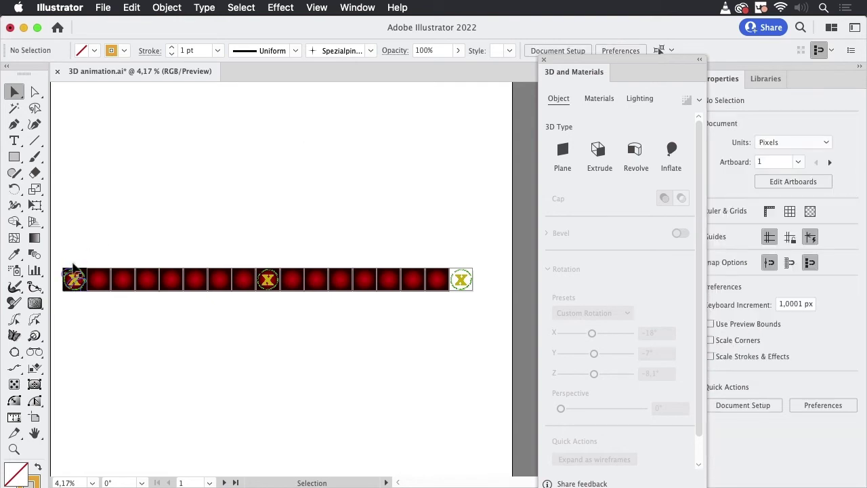
Alt-drag a copy of the sparkle path onto artboard 16 and zoom in on it.
left_click_drag(74, 268, 440, 261)
left_click(440, 270)
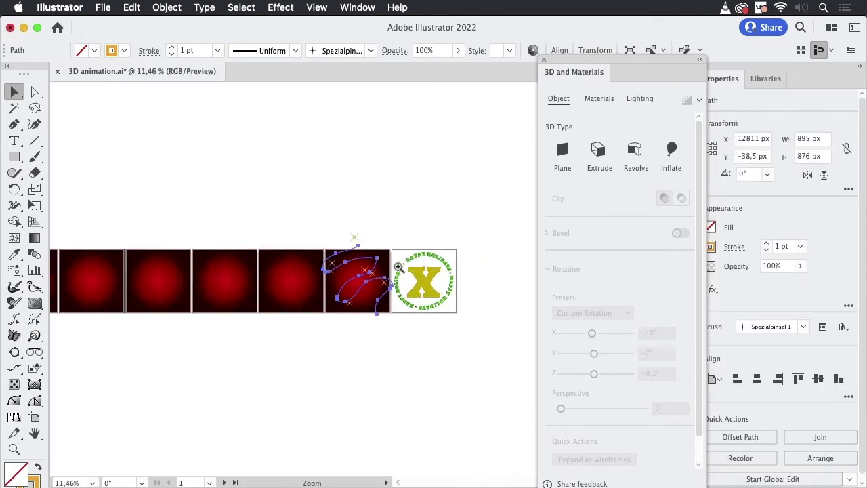
left_click(398, 267)
left_click_drag(341, 182, 431, 133)
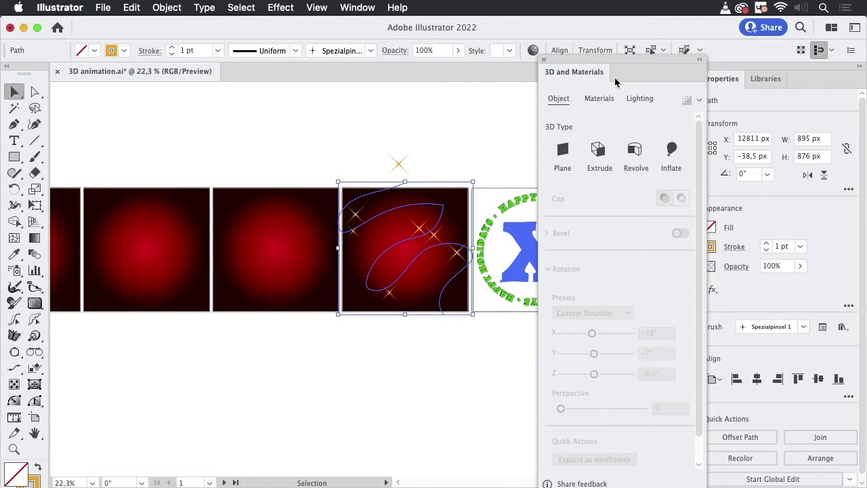
In the Brushes panel, set the sparkle scatter brush's minimum spacing to 70%.
left_click_drag(615, 81, 500, 373)
left_click(366, 10)
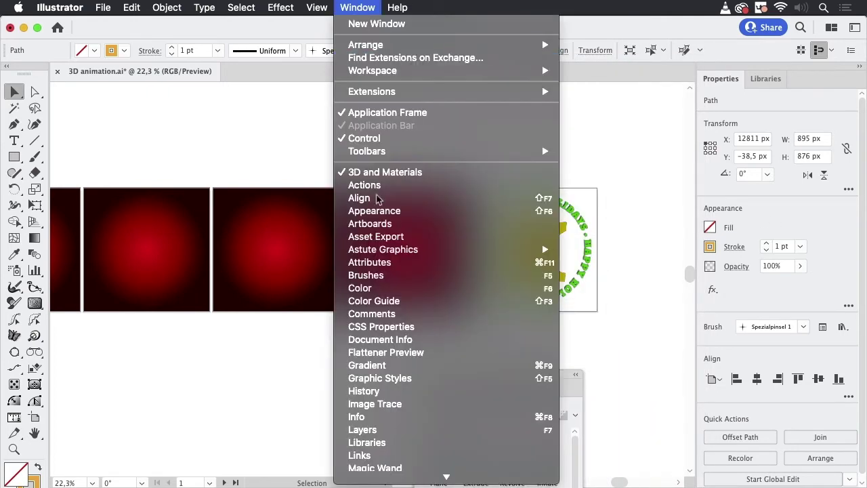
left_click(383, 275)
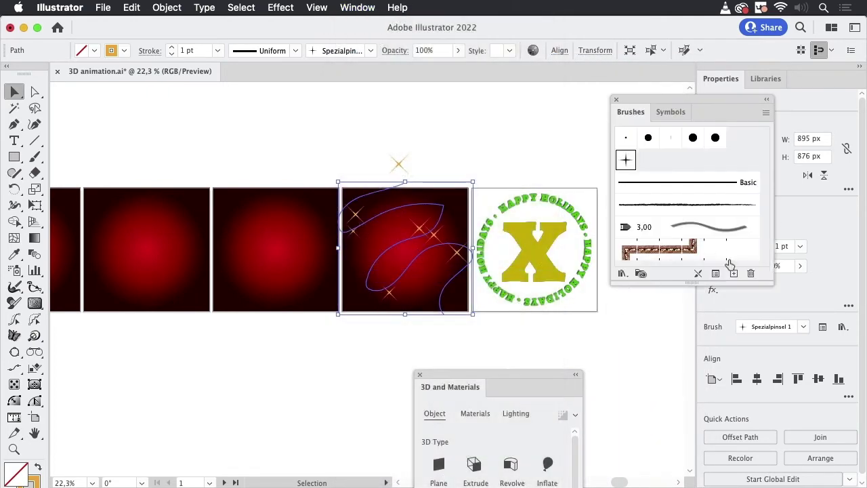
left_click(715, 273)
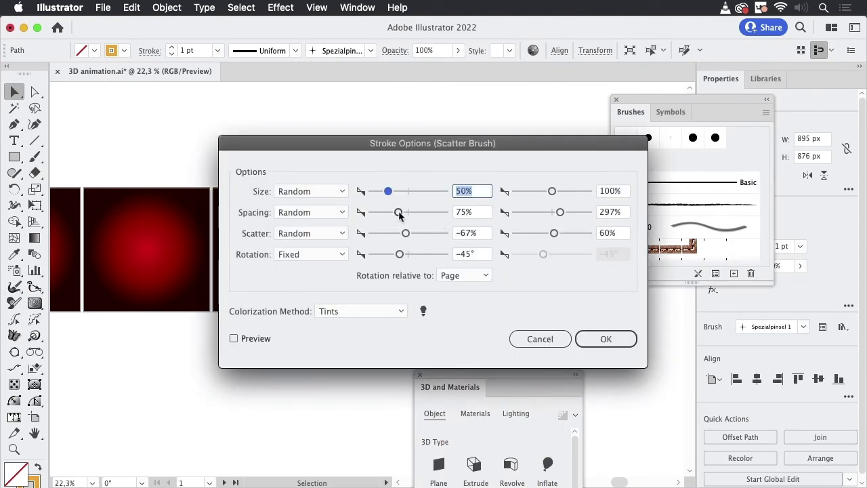
left_click_drag(399, 213, 397, 212)
left_click(606, 339)
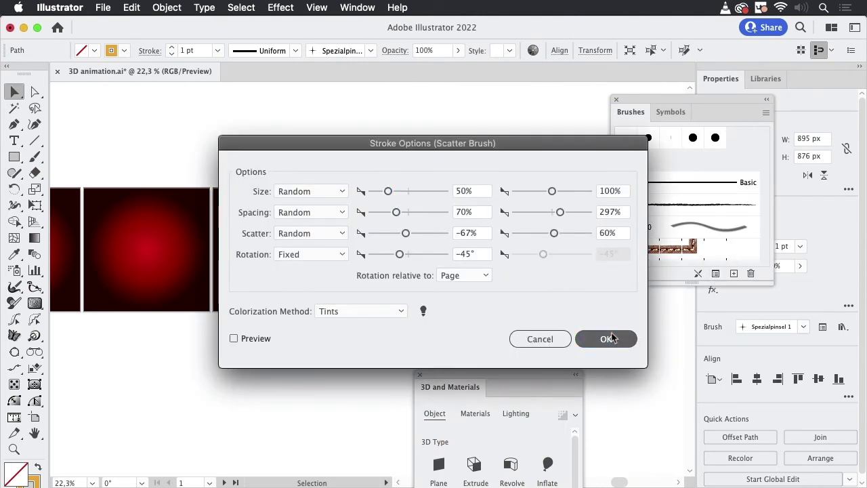
Deselect and zoom out to show the whole artboard strip.
key("super+shift+a")
mouse_move(454, 189)
left_mouse_down()
mouse_move(323, 319)
mouse_move(226, 321)
mouse_move(405, 319)
mouse_move(512, 235)
left_mouse_up()
mouse_move(632, 111)
left_mouse_down()
mouse_move(637, 242)
mouse_move(621, 303)
left_mouse_up()
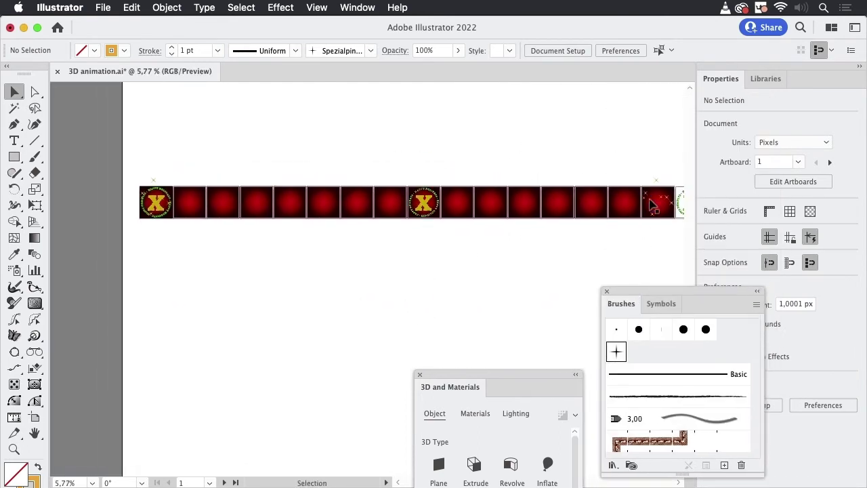
Select the last and first artboards' sparkle paths and blend them with Cmd+Alt+B.
left_click(658, 187)
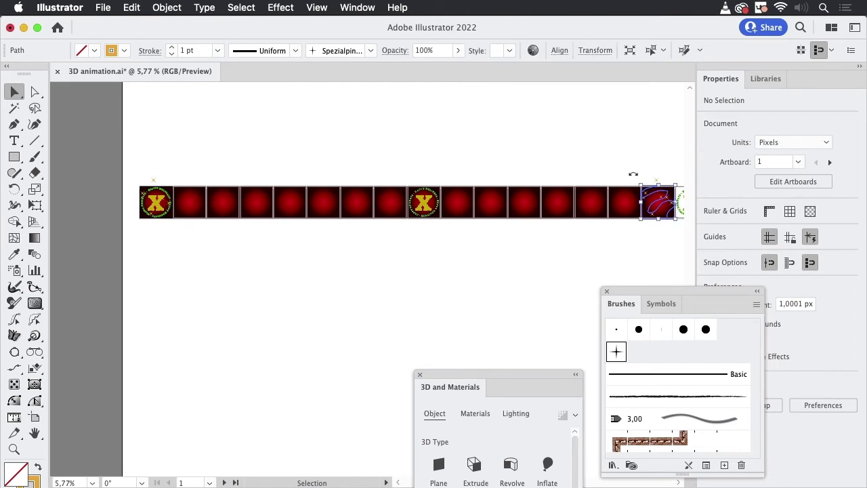
left_click(163, 193, "shift")
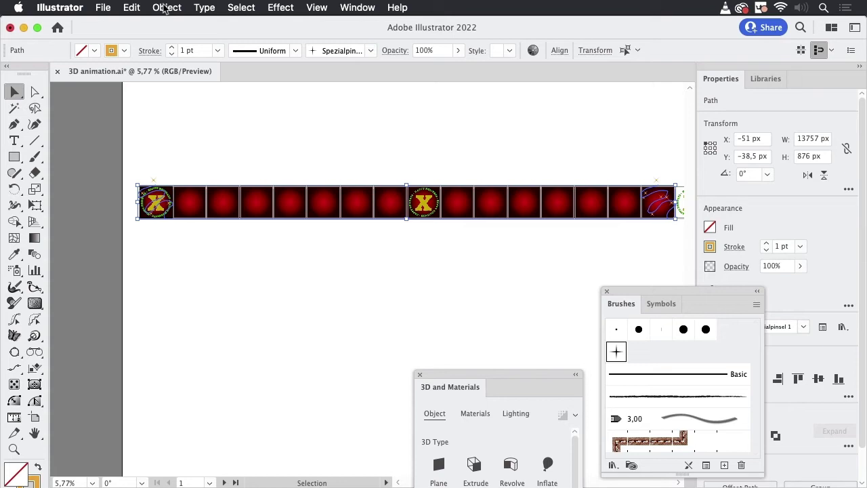
key("super+alt+b")
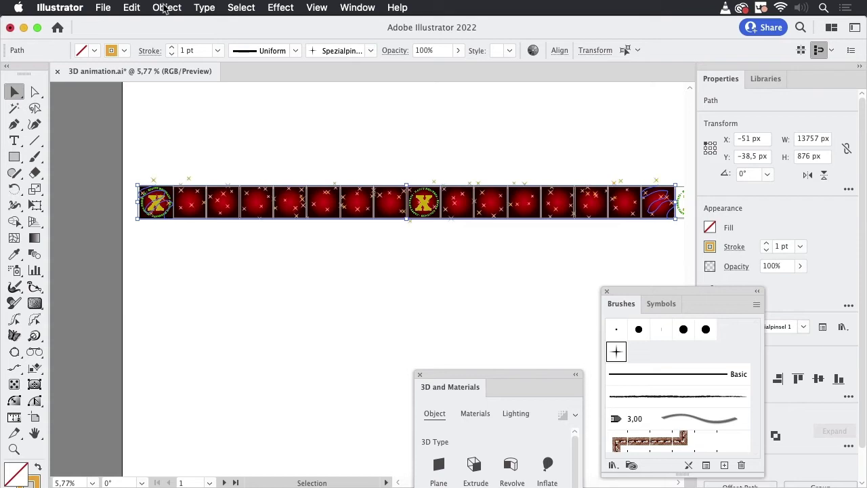
Set the sparkle blend's spacing to Specified Steps with 7 steps.
double_click(35, 254)
left_click_drag(393, 194, 310, 258)
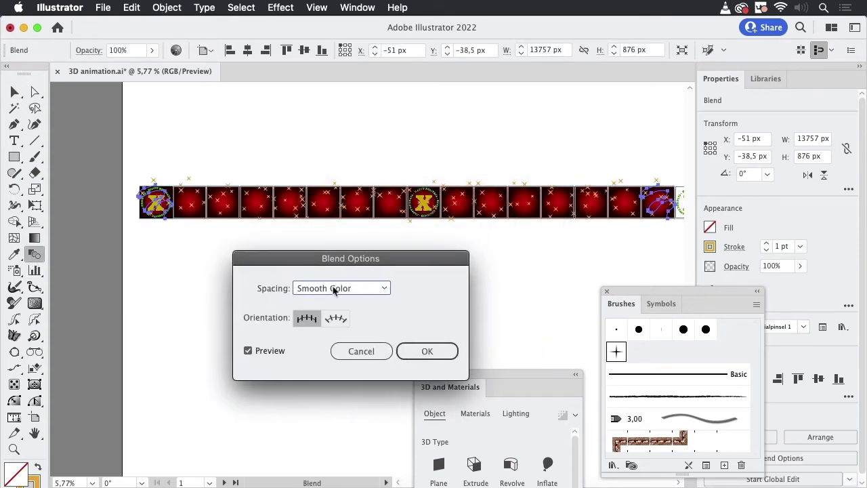
left_click(341, 288)
left_click(334, 314)
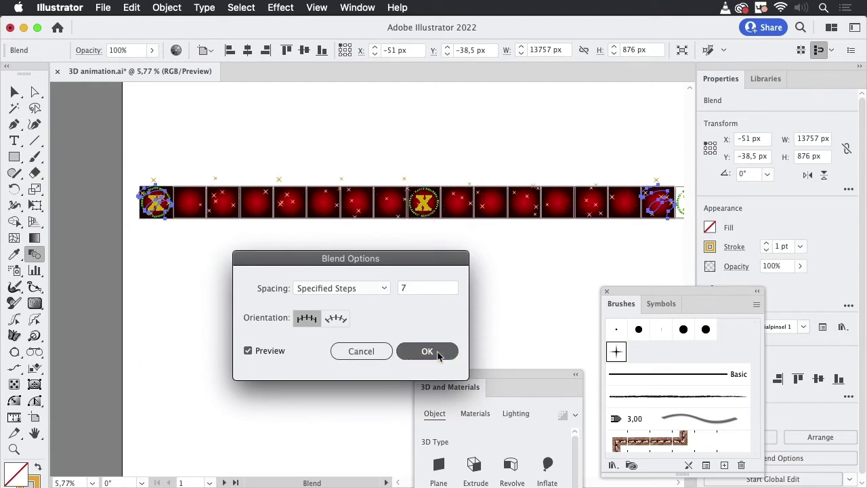
left_click(434, 354)
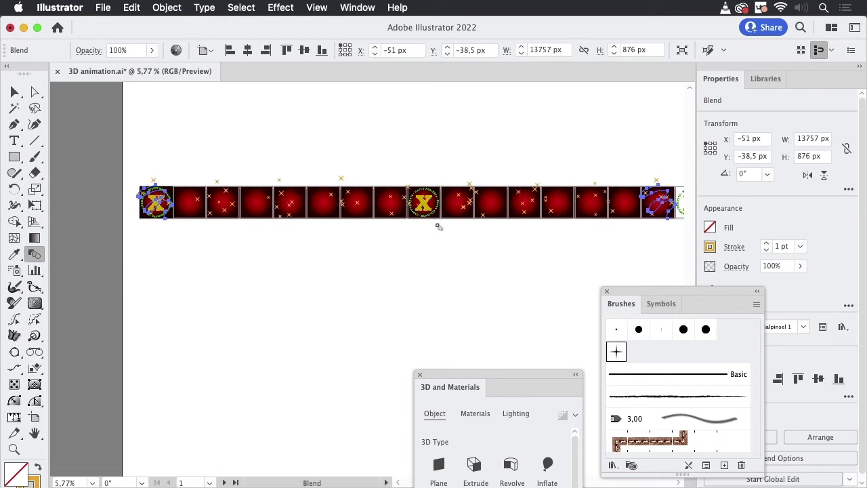
Change the sparkle blend to 14 specified steps and deselect it.
double_click(35, 255)
double_click(415, 290)
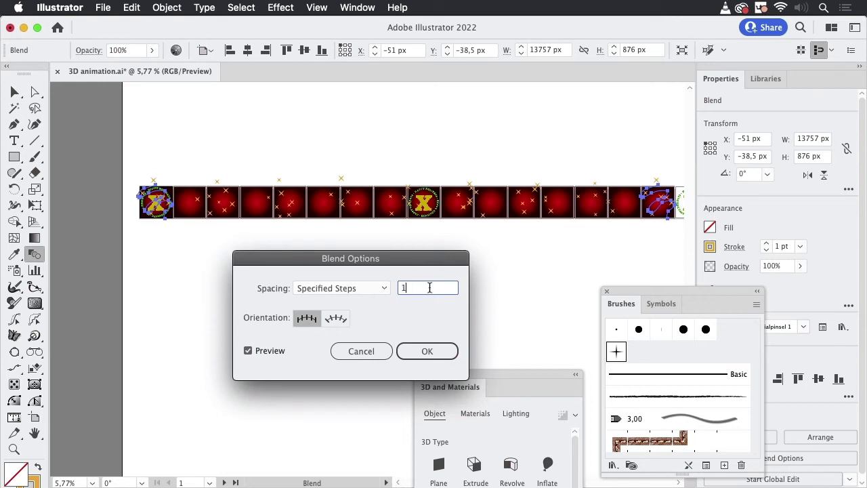
type("14")
key("Return")
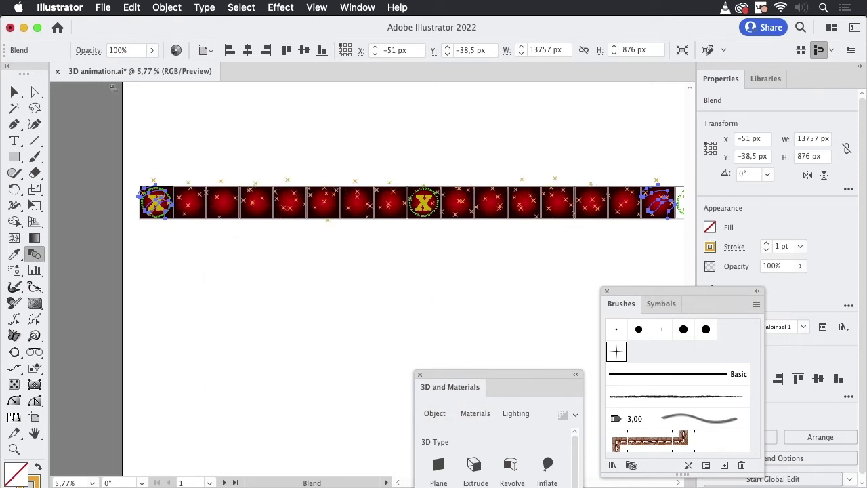
key("v")
left_click(300, 135)
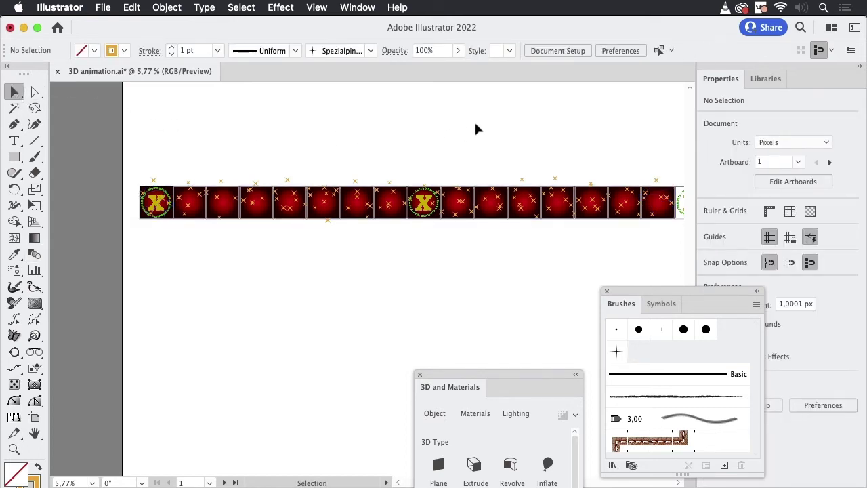
Rotate the first artboard's Holiday X badge group to -180° on the Z axis.
left_click_drag(474, 129, 416, 107)
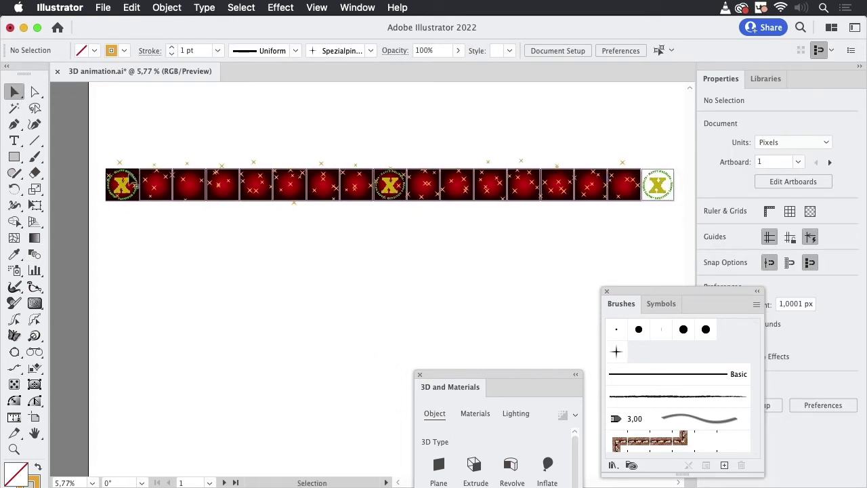
left_click(128, 183)
scroll(112, 179, "up", 6)
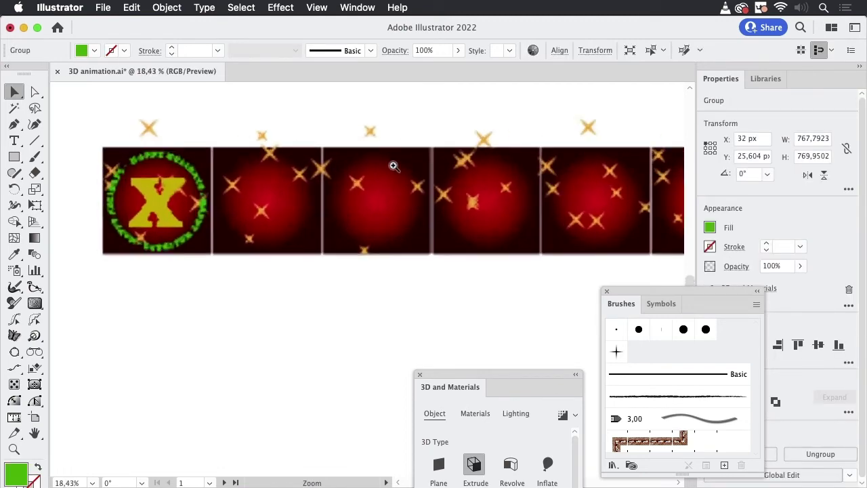
left_click(260, 103)
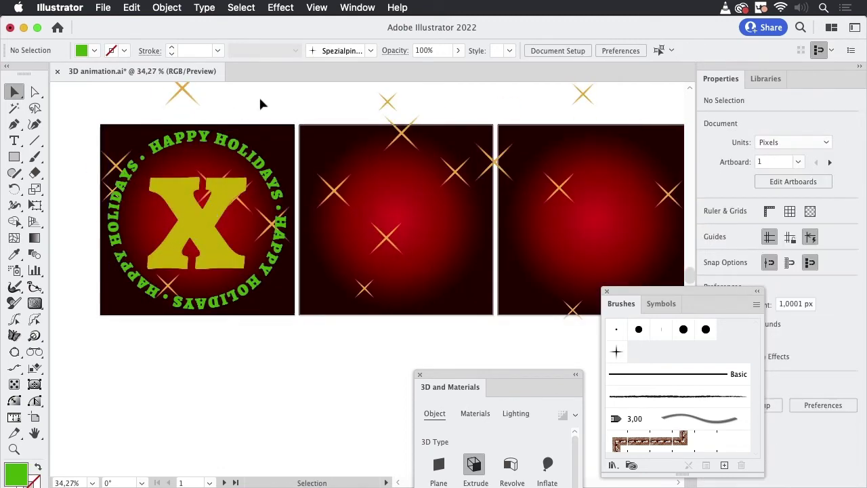
left_click(289, 155)
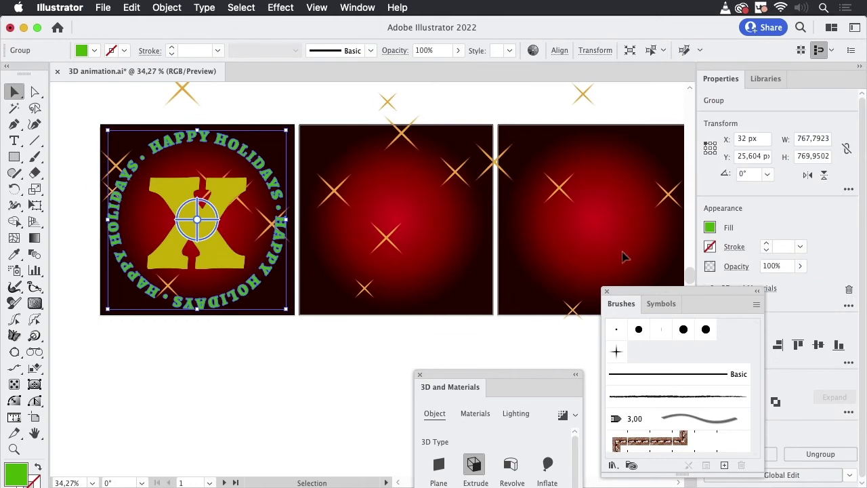
left_click_drag(539, 381, 612, 27)
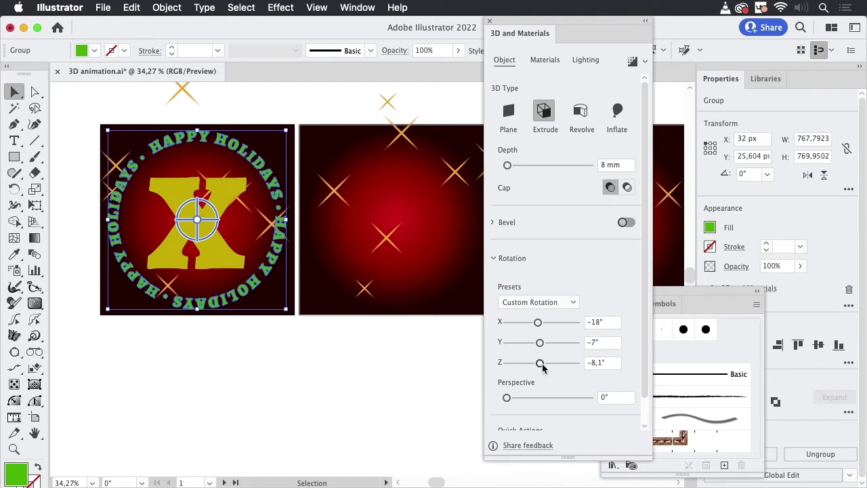
left_click_drag(541, 365, 484, 367)
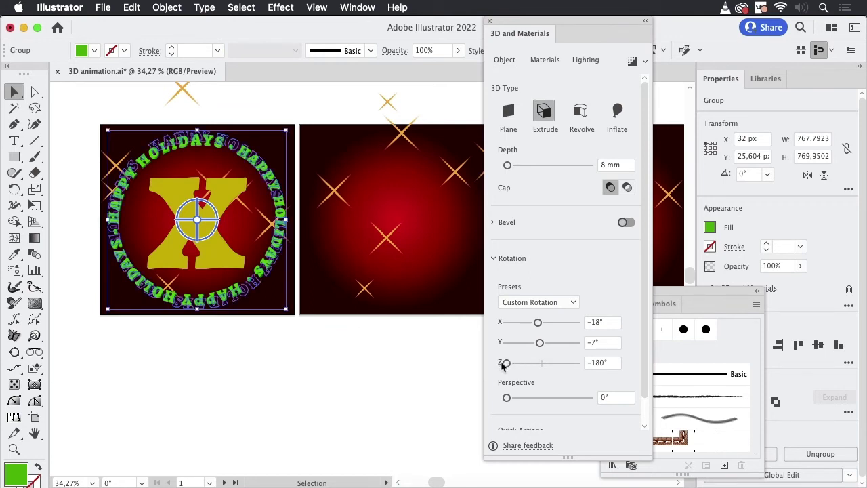
left_click(365, 376)
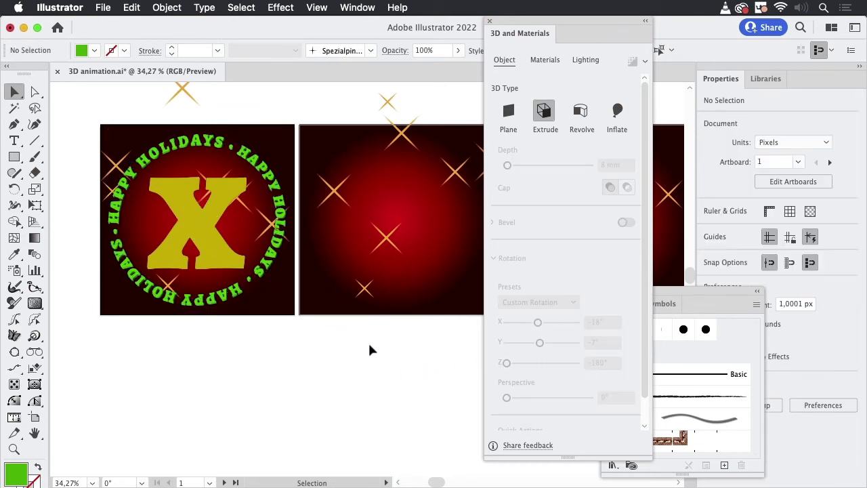
scroll(386, 305, "down", 6)
scroll(382, 315, "right", 10)
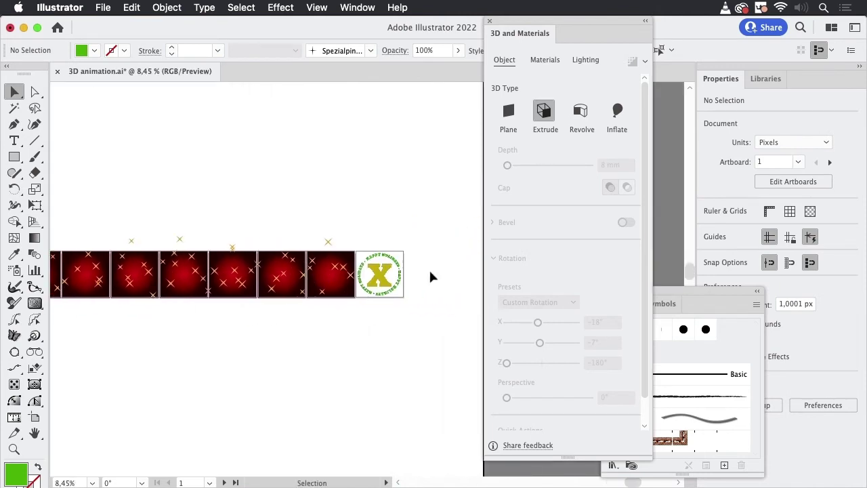
Rotate the last artboard's X badge to 180° around Z.
left_click(392, 293)
left_click_drag(533, 365, 567, 367)
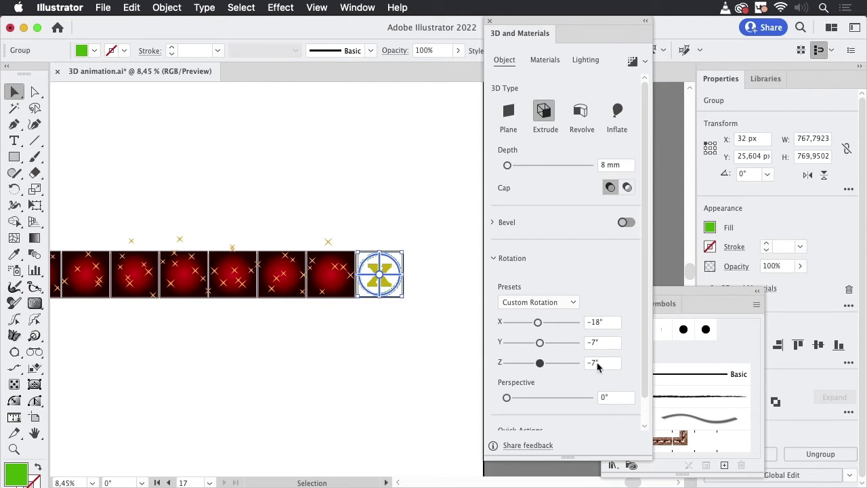
left_click_drag(568, 377, 575, 364)
left_click(223, 356)
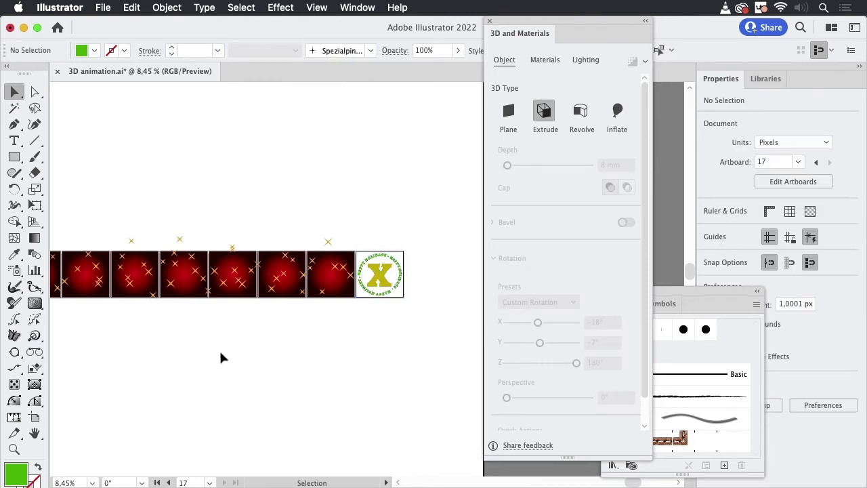
scroll(223, 356, "right", 5)
scroll(371, 357, "left", 3)
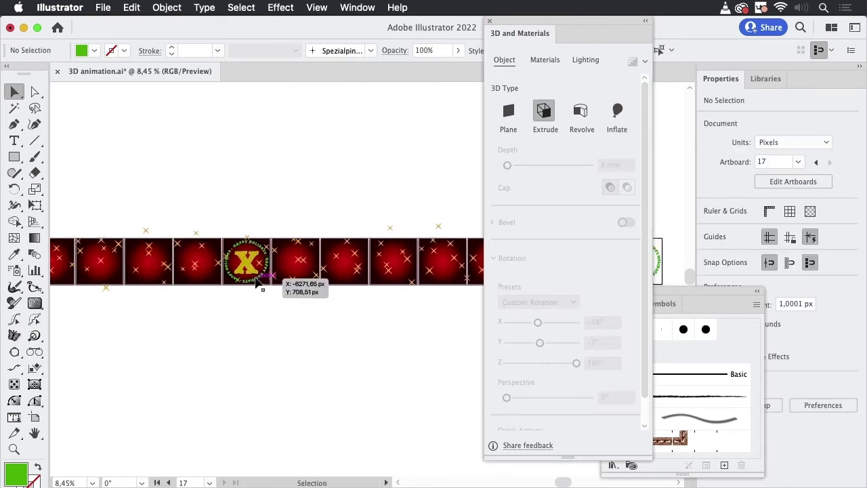
Set the middle artboard's X badge Z rotation to 0° and move the 3D panel down.
left_click(261, 283)
left_click(606, 361)
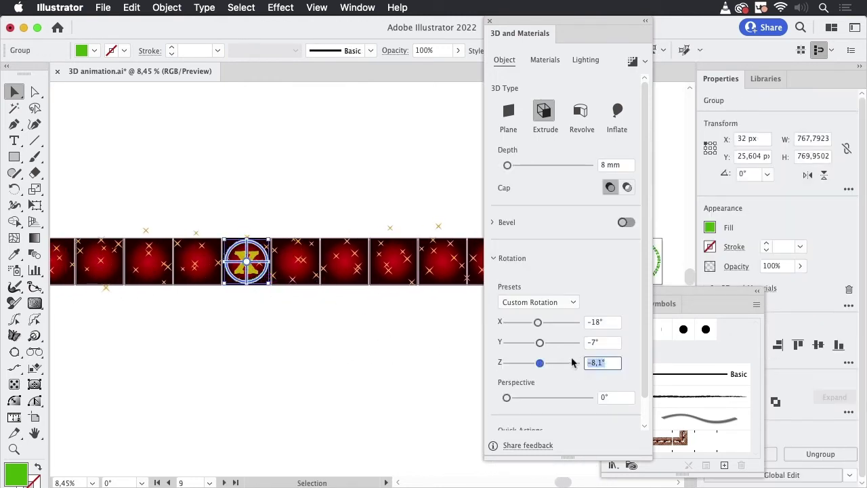
type("0")
left_click(456, 207)
left_click(258, 283)
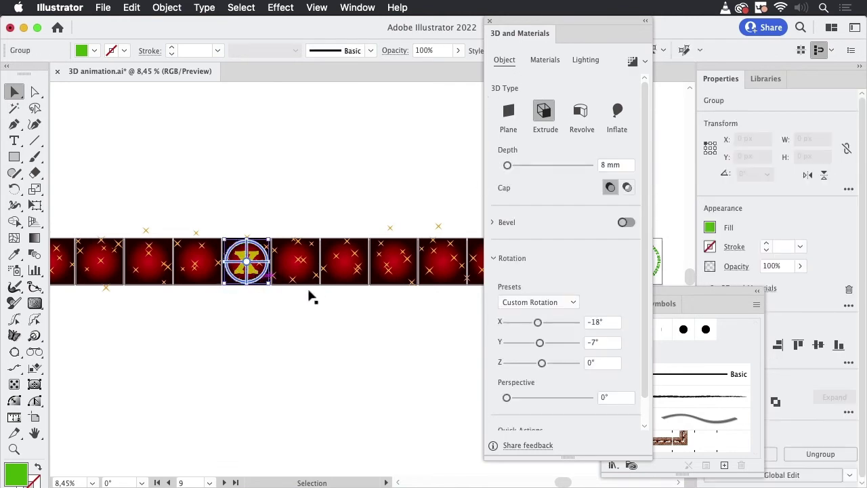
left_click_drag(545, 27, 414, 345)
left_click(492, 179)
left_click_drag(300, 198, 581, 170)
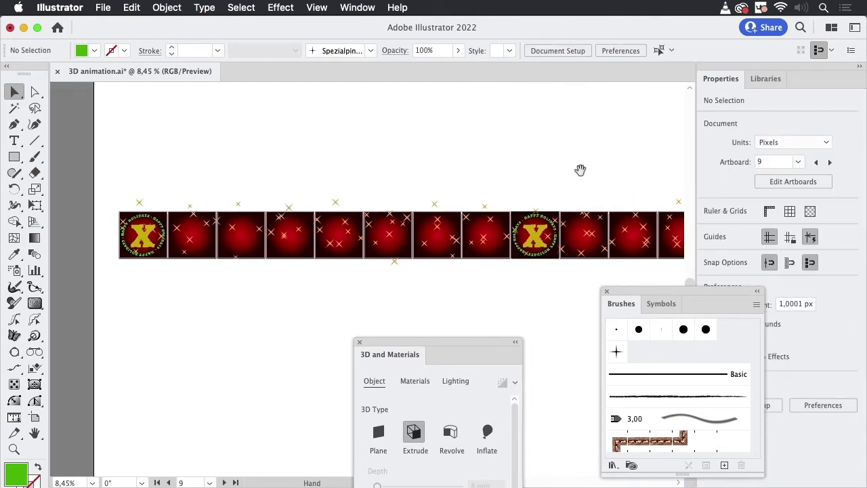
Select the first, middle and last X badge groups and blend them together.
left_click(157, 230)
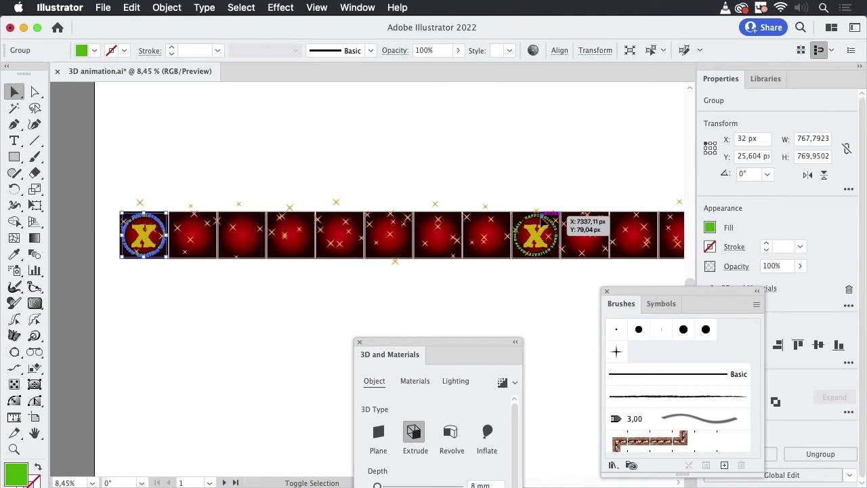
left_click(545, 216, "shift")
left_click_drag(618, 158, 389, 140)
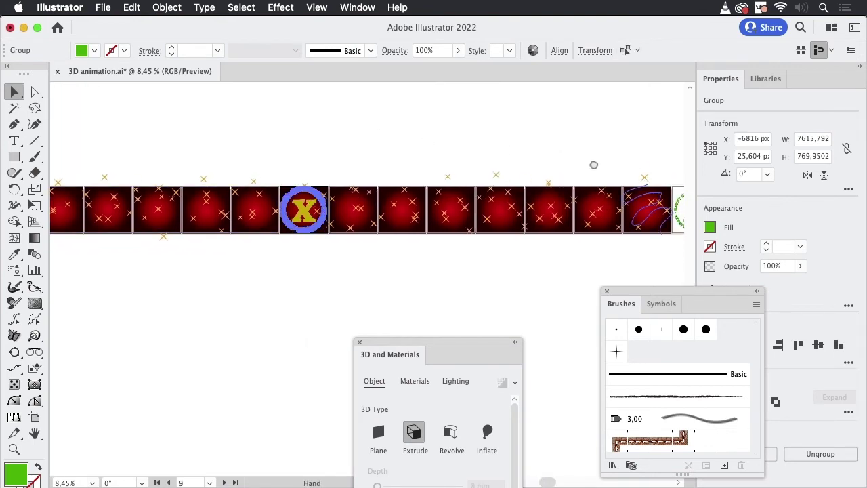
left_click(594, 203, "shift")
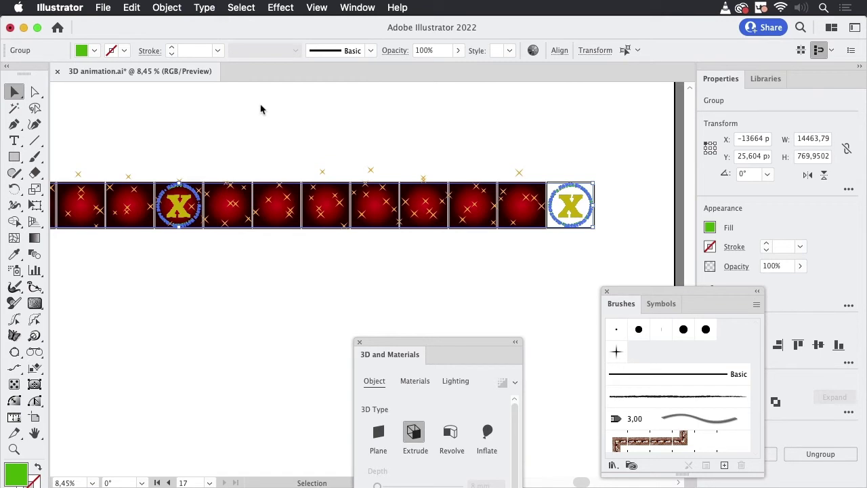
key("super+z")
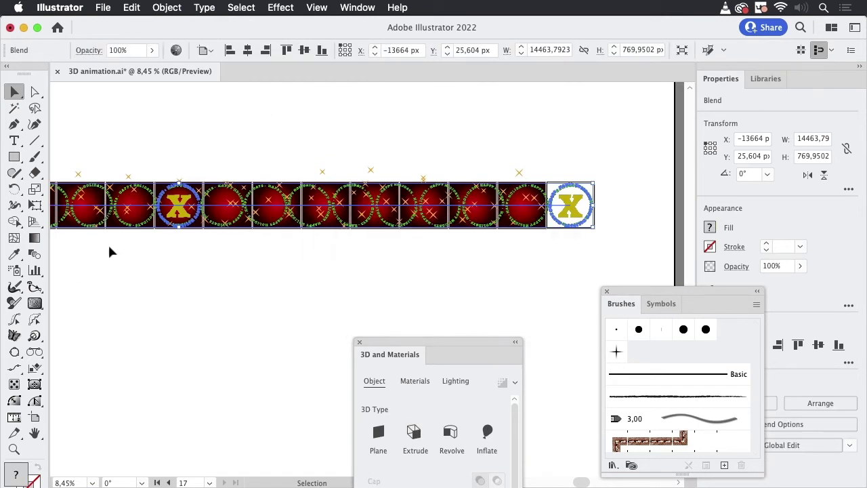
Set the badge blend to 7 specified steps, then deselect it.
double_click(35, 254)
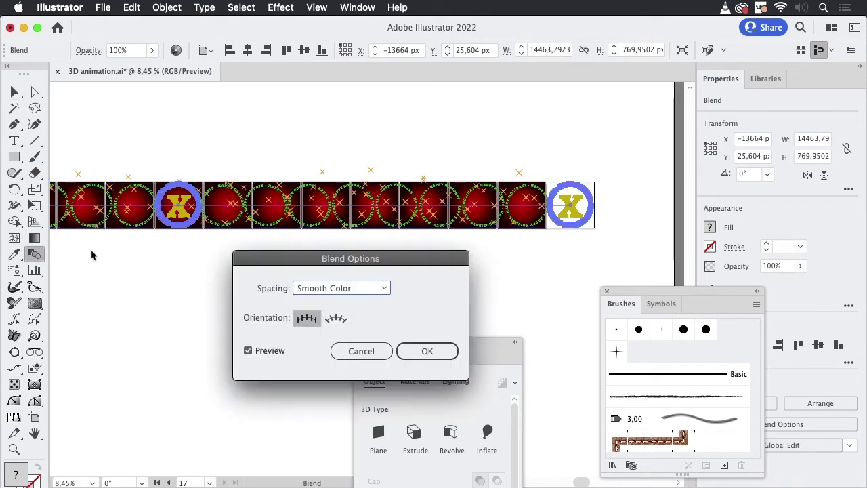
left_click(351, 290)
left_click(338, 317)
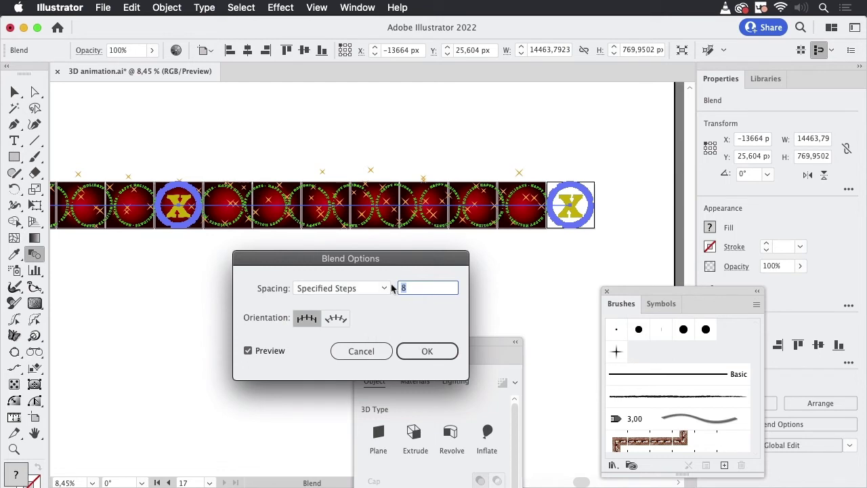
left_click(423, 348)
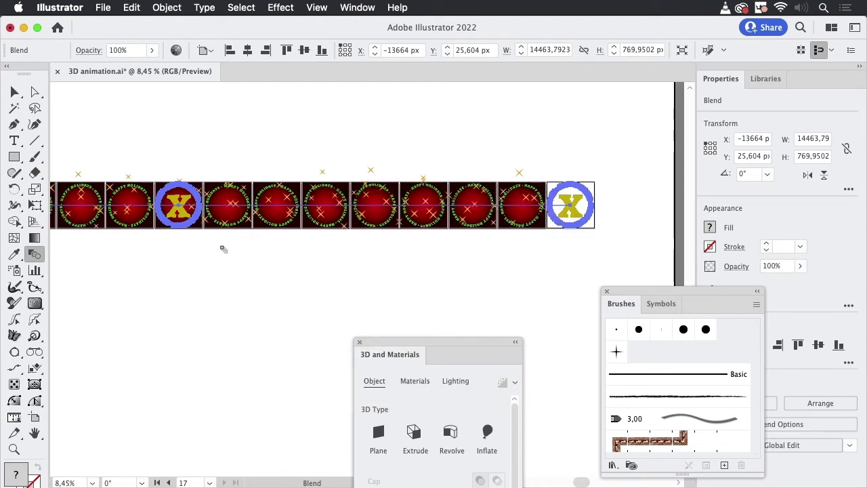
left_click(14, 91)
left_click(232, 122)
left_click_drag(232, 122, 312, 111)
left_click_drag(189, 139, 352, 133)
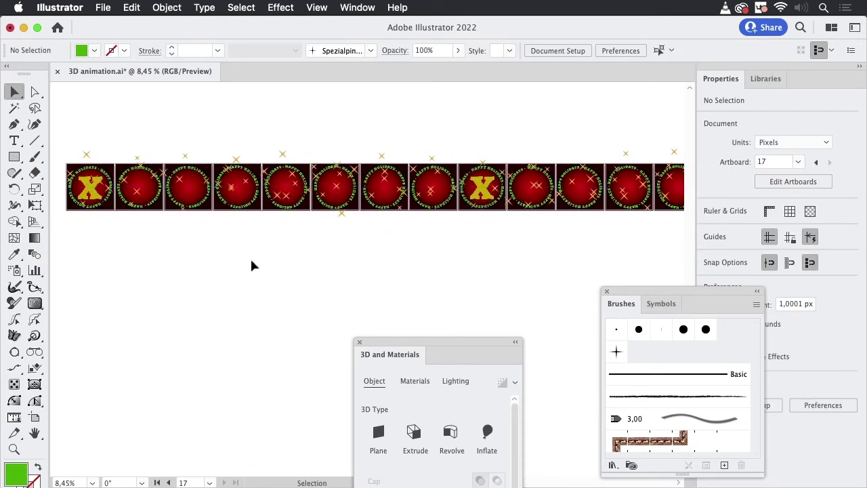
Cancel Blend Options, select the first tile's X lettering and reveal its 3D rotation settings.
double_click(34, 254)
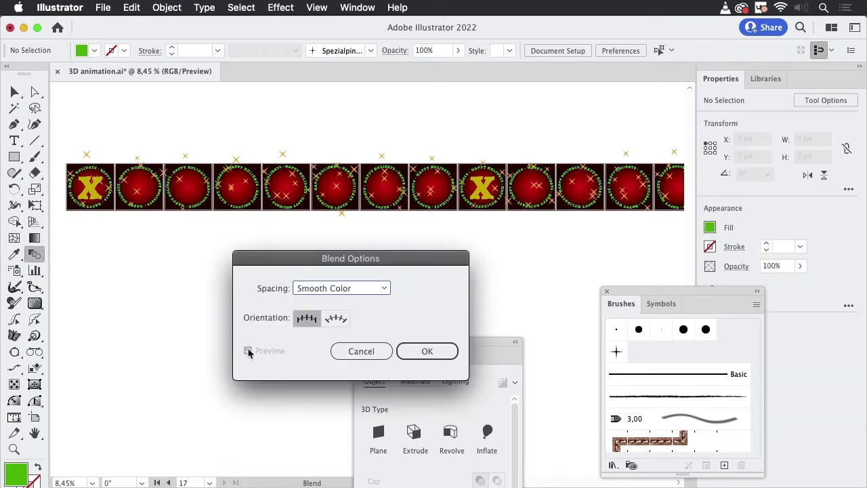
left_click(372, 355)
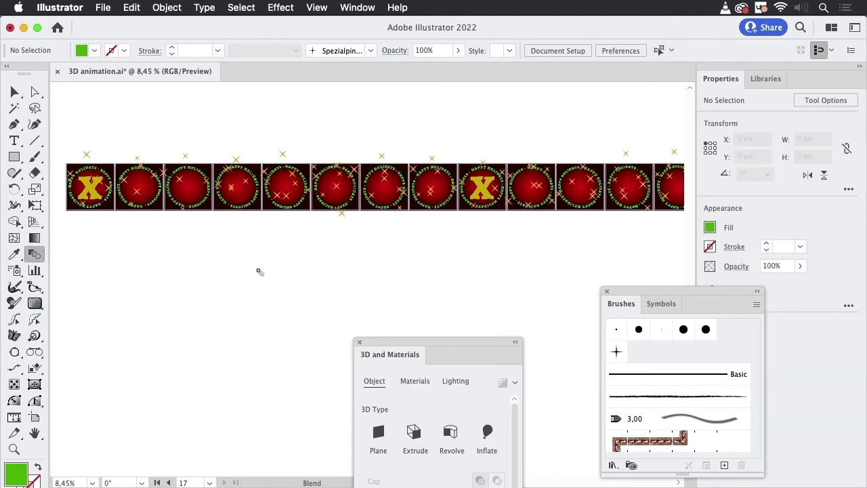
left_click(15, 92)
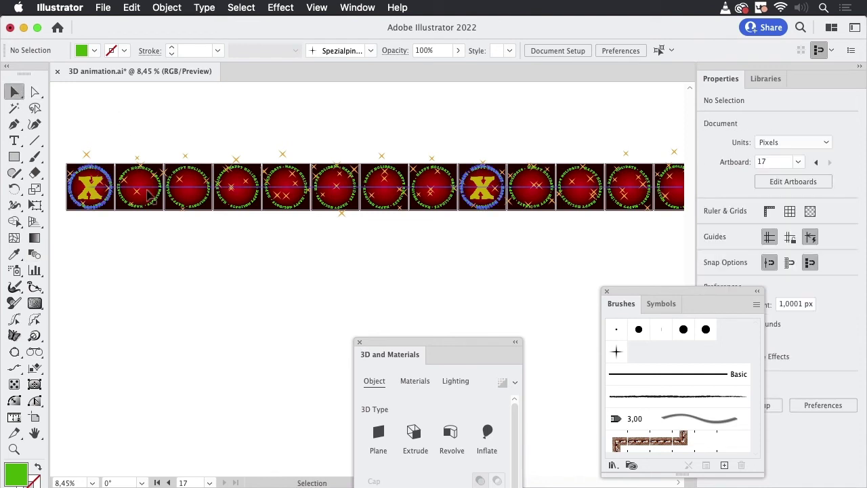
left_click(107, 186)
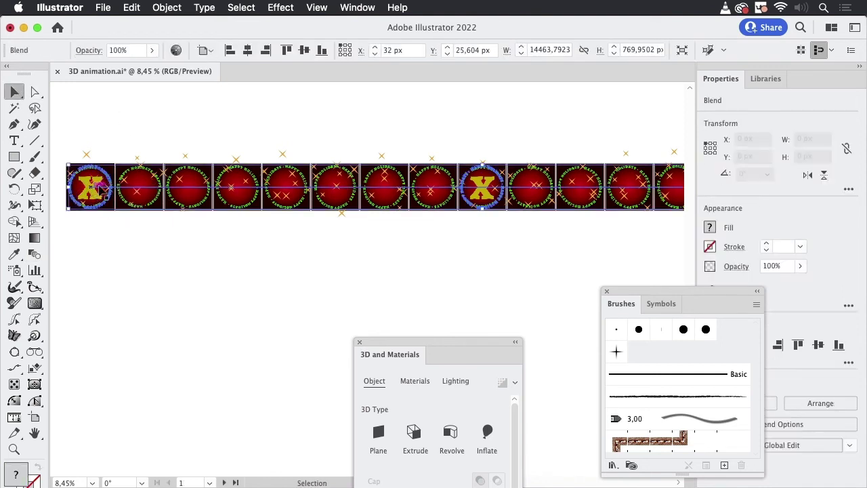
left_click(186, 120)
left_click(96, 186)
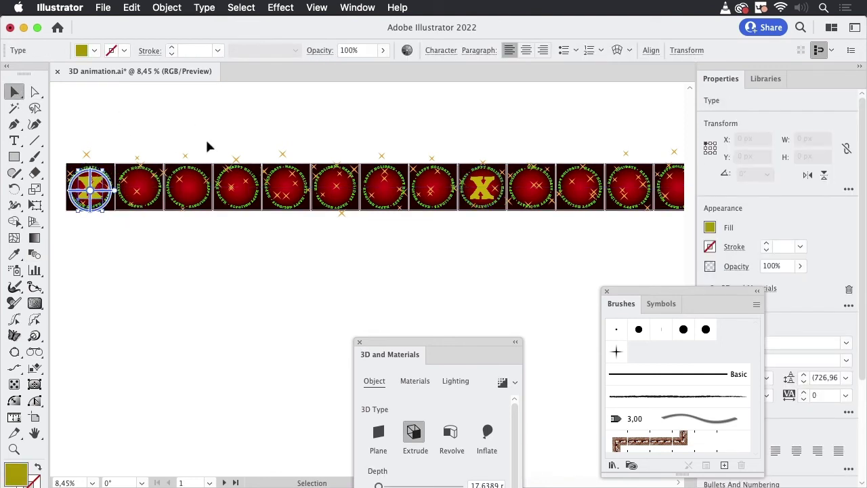
left_click_drag(451, 346, 400, 16)
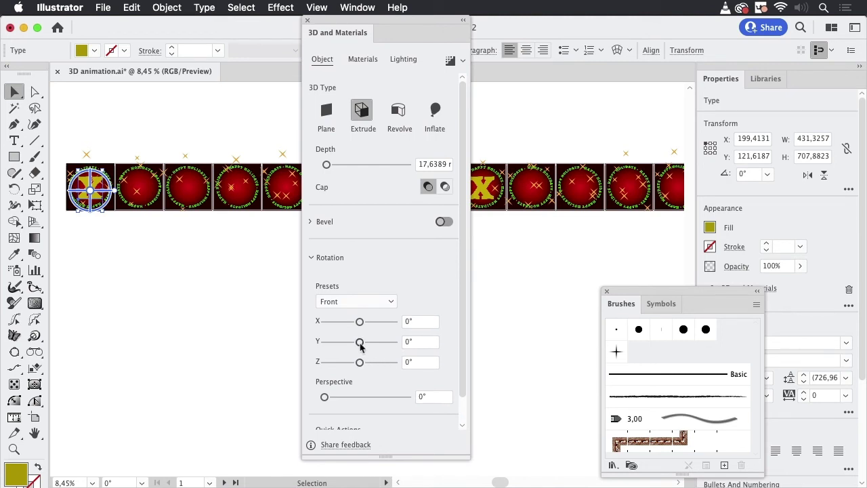
Rotate the first tile's X to -180° on the Y axis.
left_click_drag(359, 344, 281, 357)
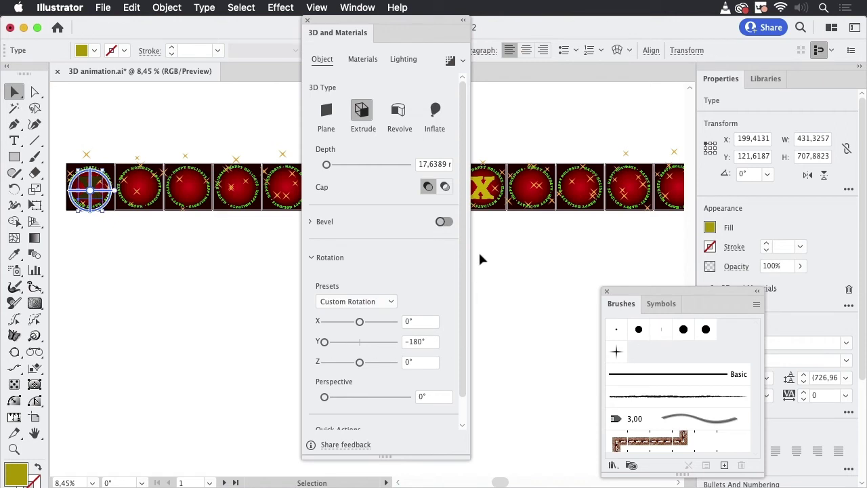
left_click_drag(409, 23, 364, 288)
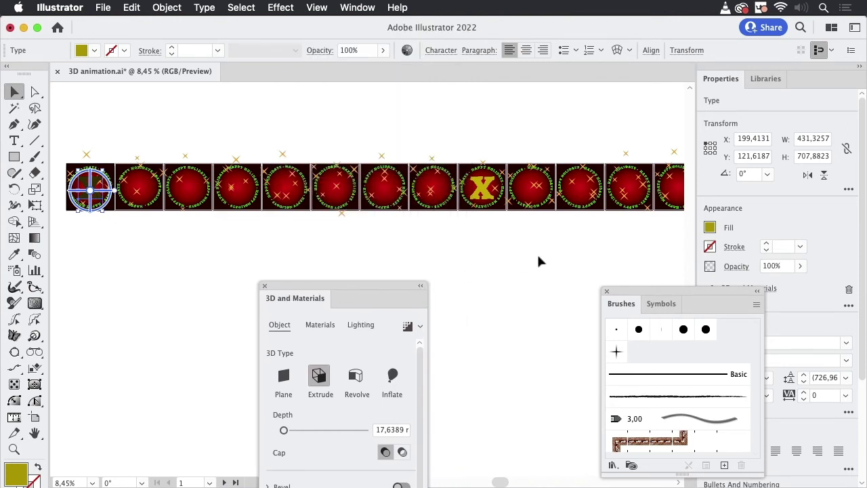
left_click(605, 244)
Turn the last tile's X to its back at 180° on Y.
scroll(331, 240, "right", 10)
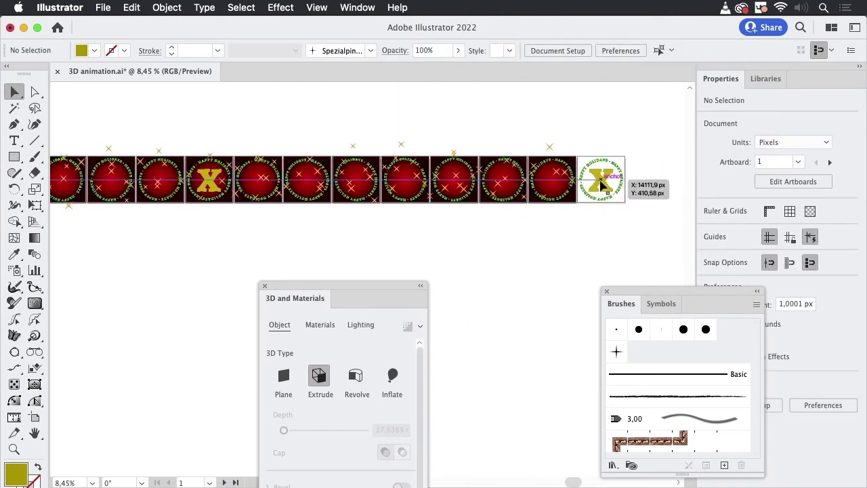
left_click(600, 182)
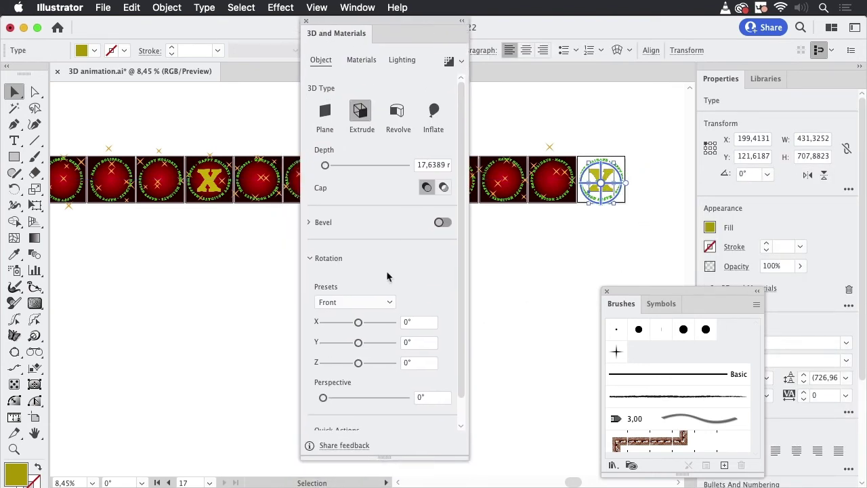
left_click_drag(360, 342, 393, 341)
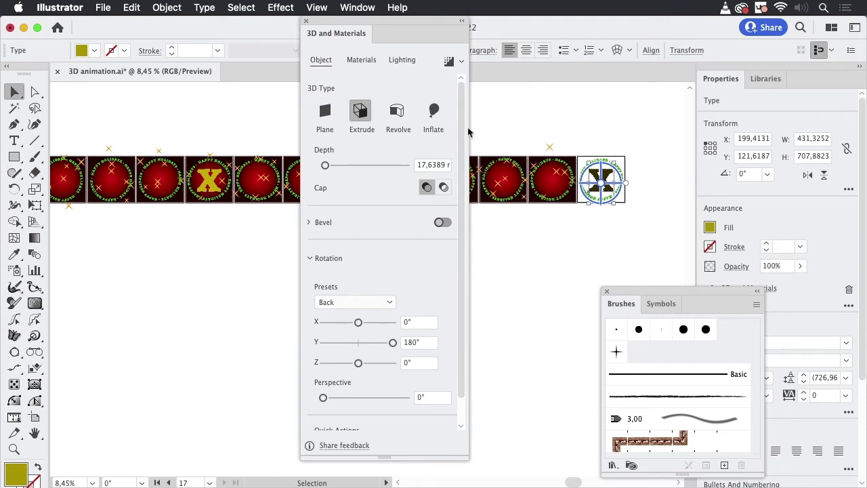
left_click_drag(415, 30, 461, 334)
scroll(329, 286, "left", 5)
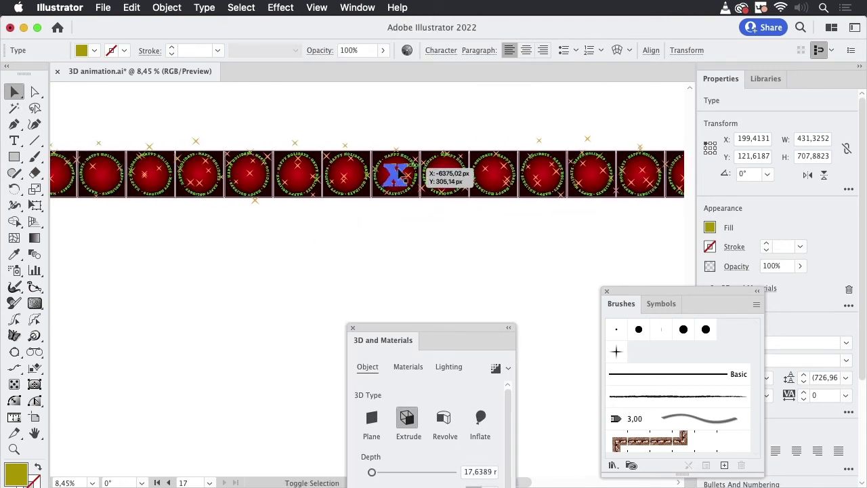
Select the middle and first X letters along with the last, check their material, and blend the three.
left_click(399, 173)
scroll(516, 267, "left", 5)
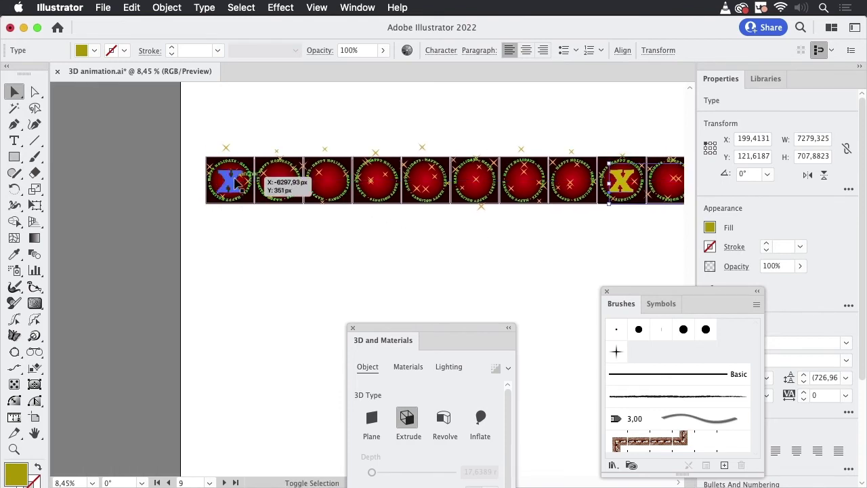
left_click_drag(237, 180, 233, 182)
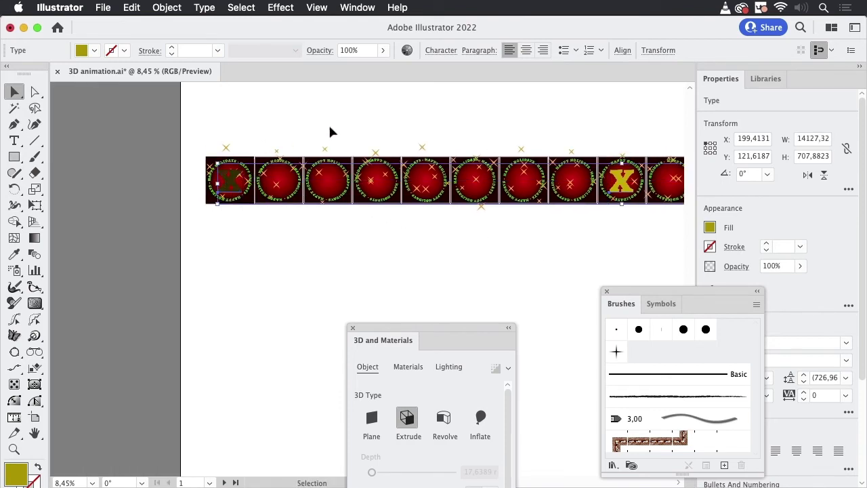
left_click_drag(426, 328, 448, 48)
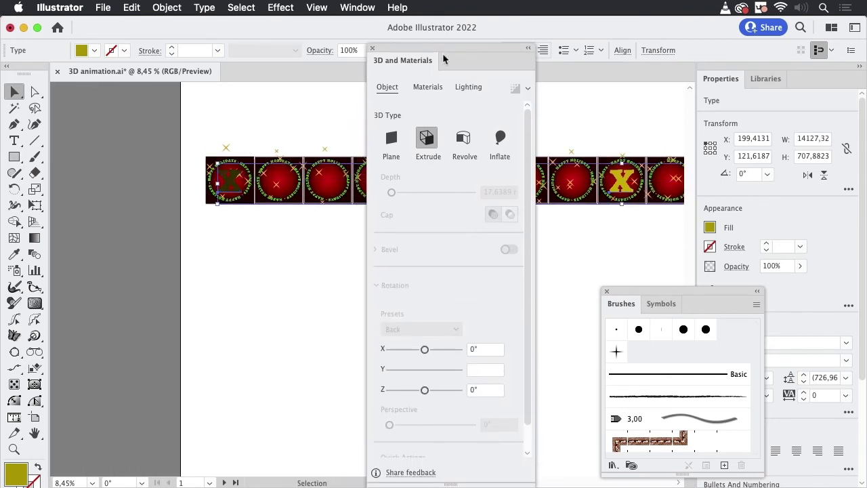
left_click(428, 90)
left_click_drag(524, 170, 528, 216)
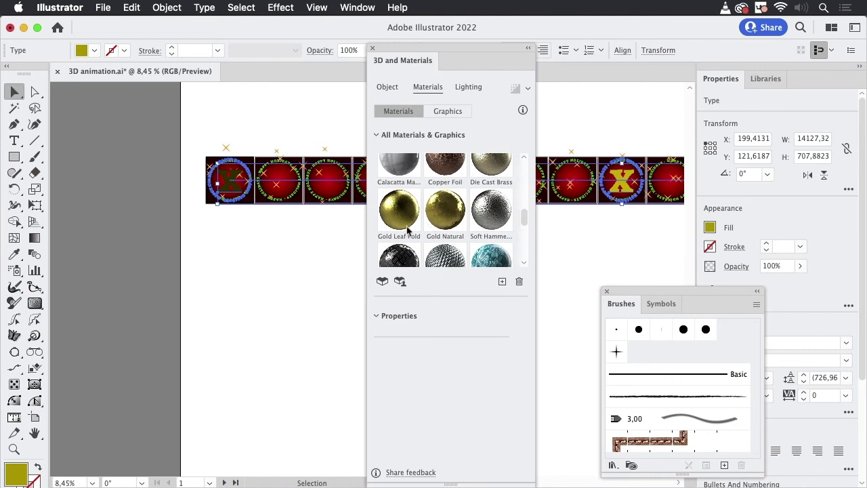
left_click_drag(475, 51, 484, 357)
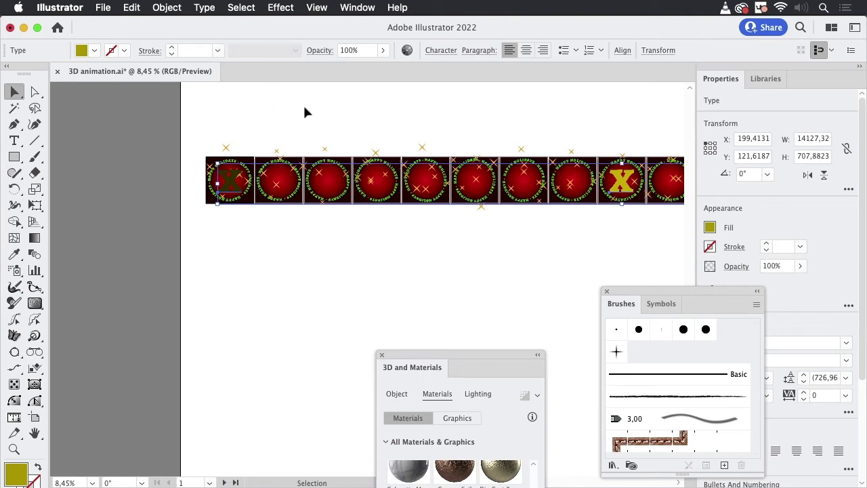
key("super+alt")
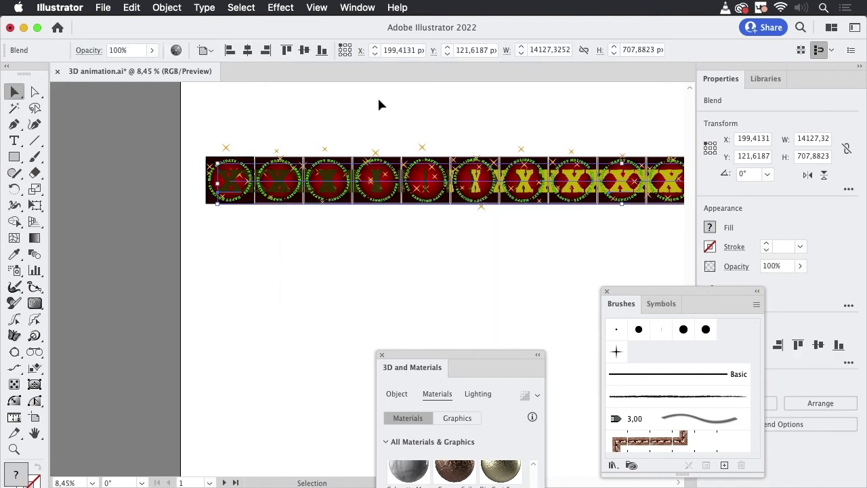
Set the X-letter blend to 7 specified steps, then switch to the Artboard tool.
left_click(33, 257)
double_click(34, 258)
left_click(352, 290)
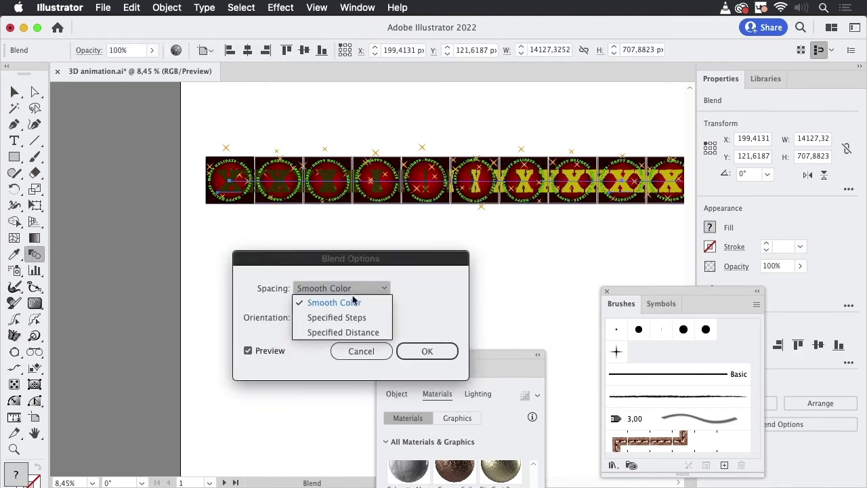
left_click(358, 318)
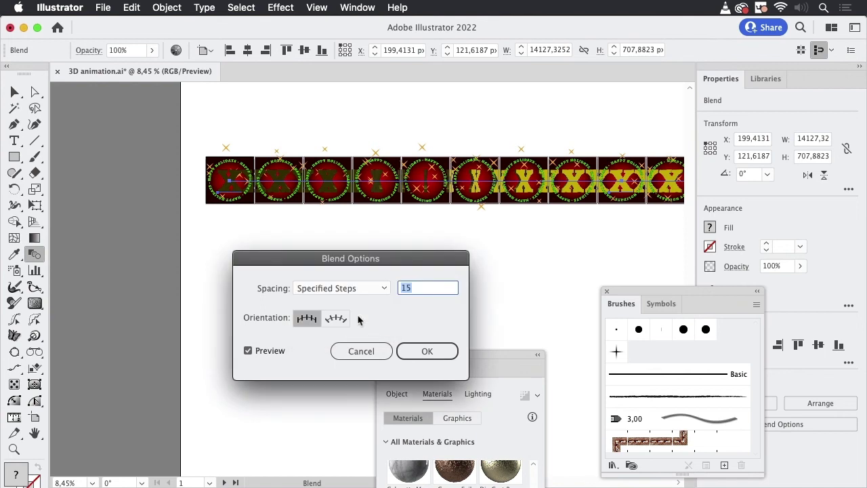
left_click(264, 352)
left_click(435, 289)
left_click(427, 351)
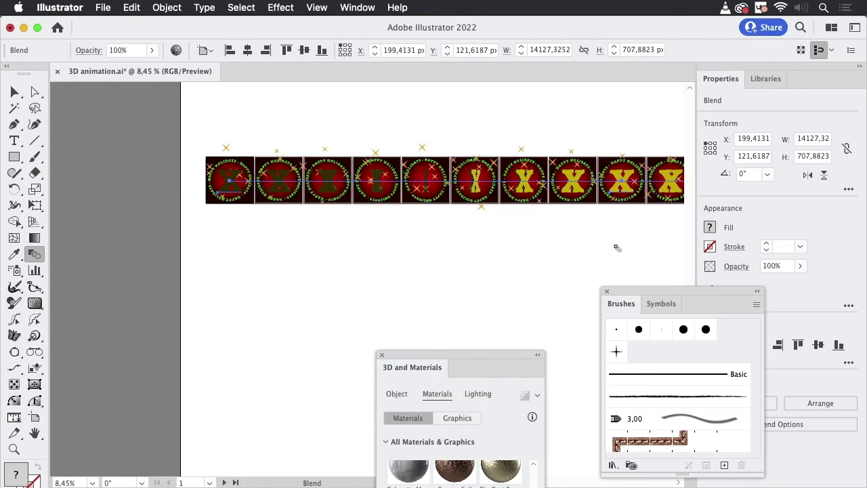
left_click_drag(592, 239, 112, 228)
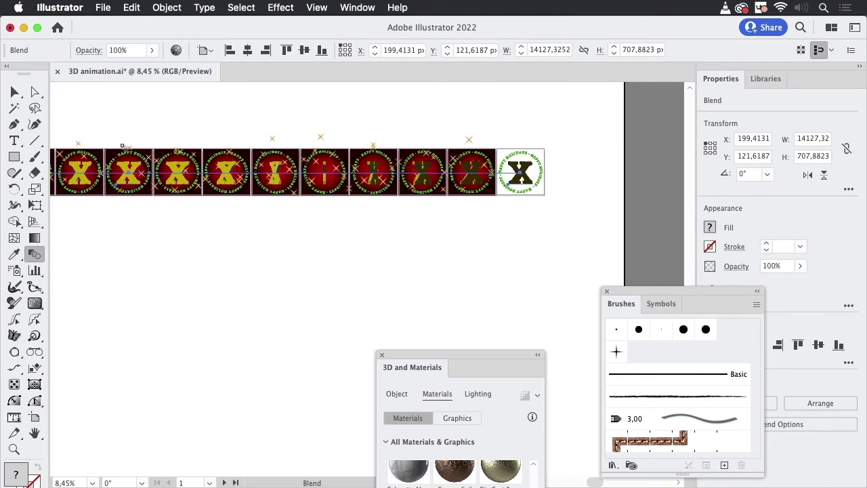
left_click(34, 416)
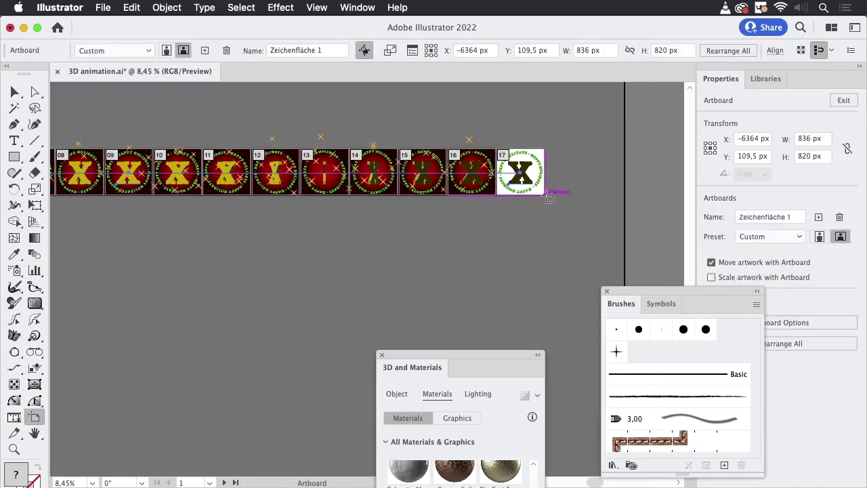
Delete the extra artboard 17 at the end of the row.
left_click_drag(549, 196, 553, 201)
scroll(557, 155, "up", 5)
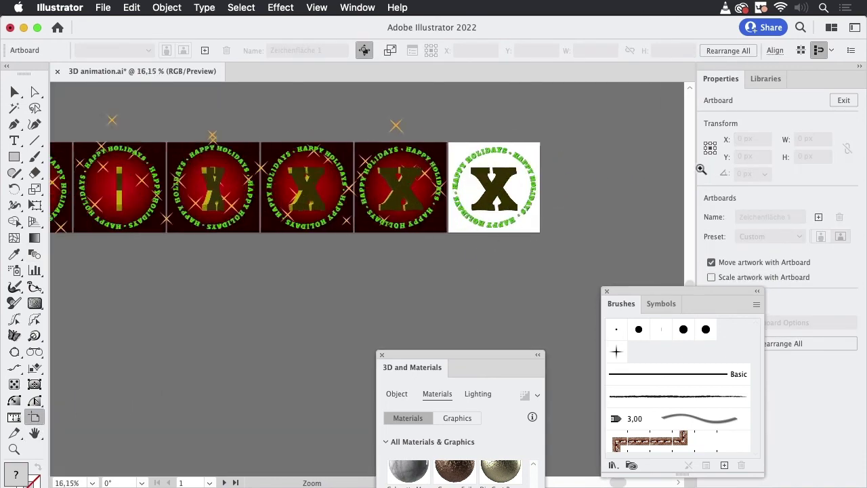
left_click(532, 145)
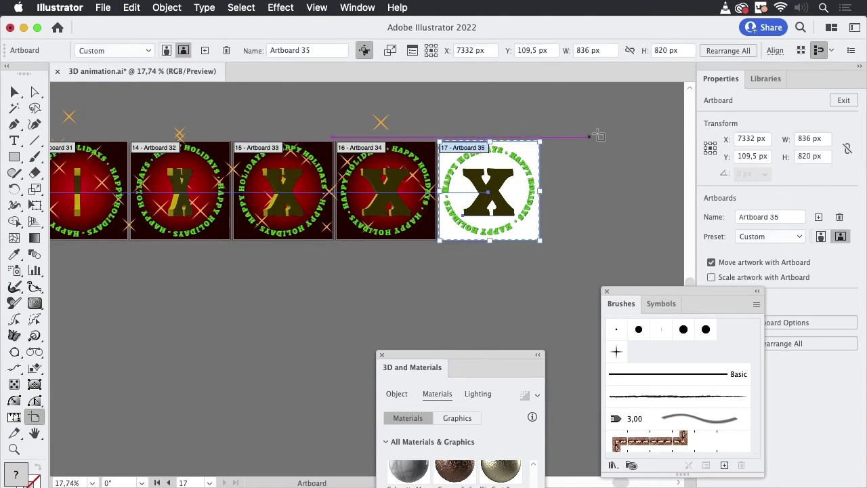
key("Delete")
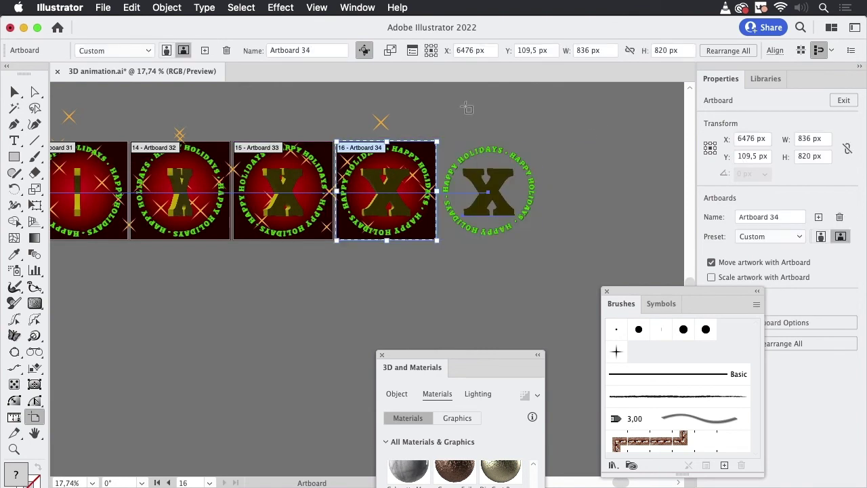
Return to the Selection tool, deselect everything, and save 3D animation.ai.
left_click(14, 92)
left_click(286, 117)
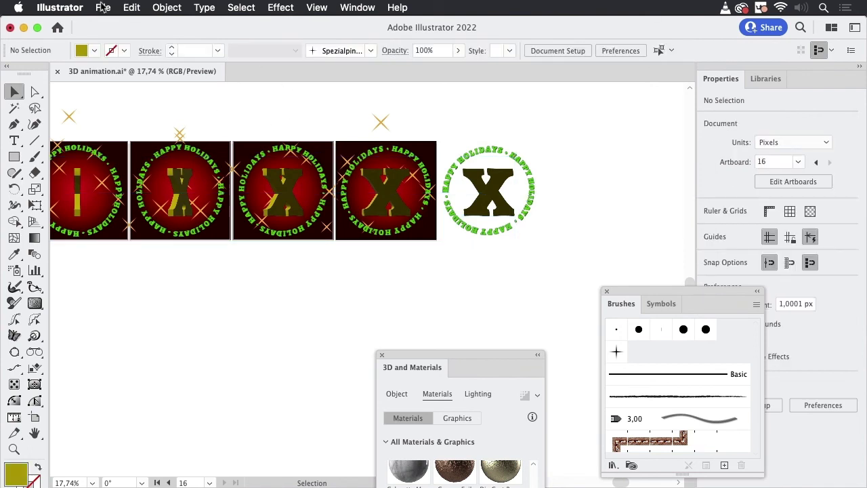
key("super+s")
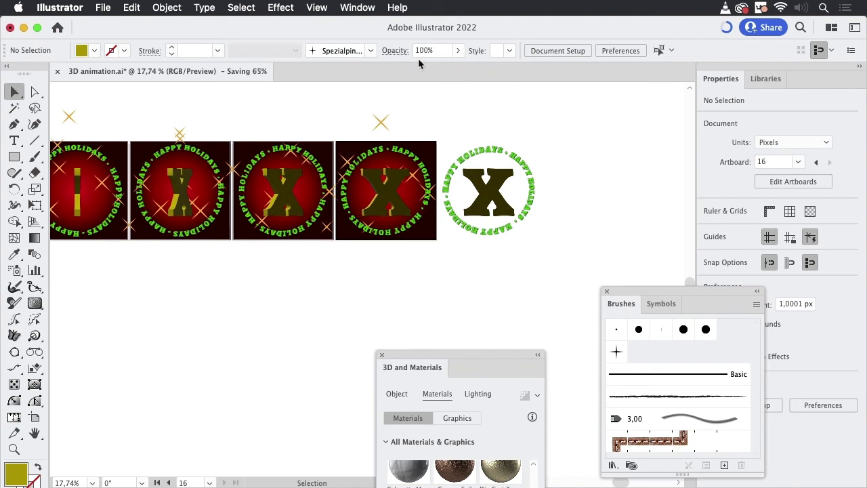
Open the GIFStudio extension from Window > Extensions and load the artboards as frames.
left_click(363, 10)
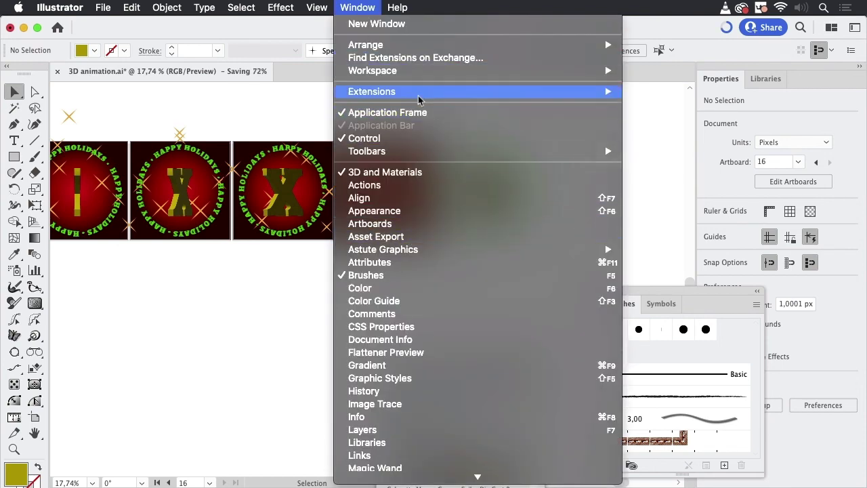
mouse_move(419, 95)
left_click(657, 104)
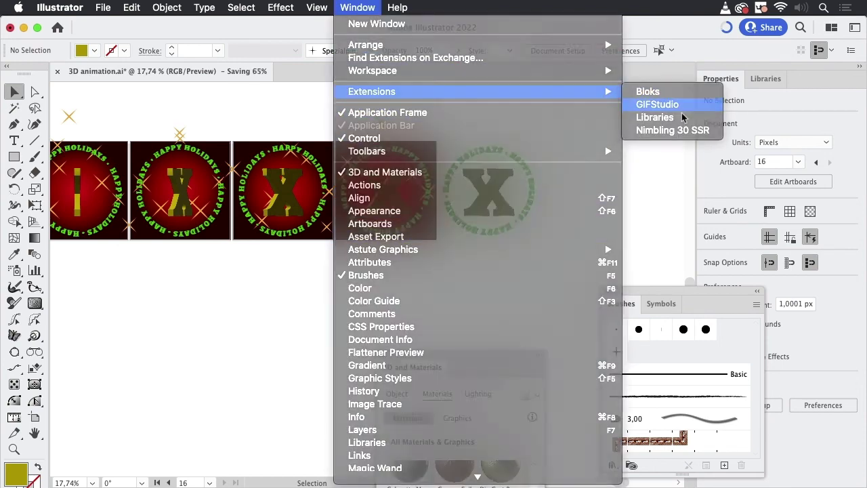
left_click_drag(391, 53, 471, 23)
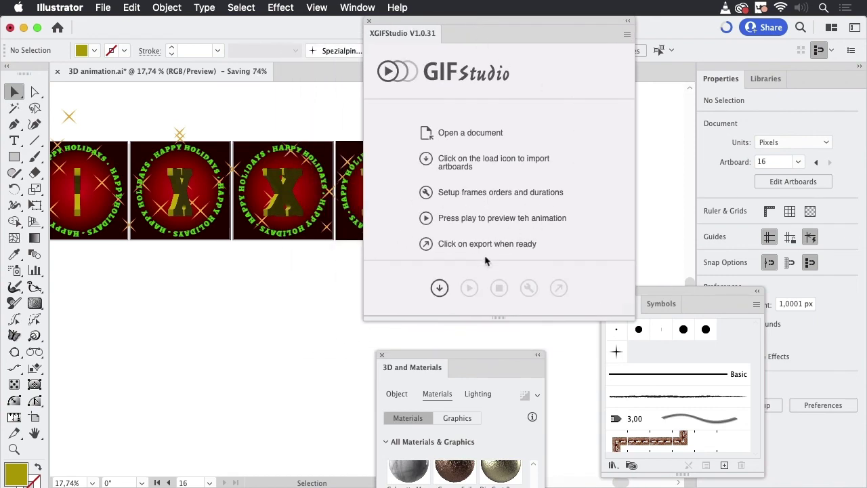
left_click(439, 288)
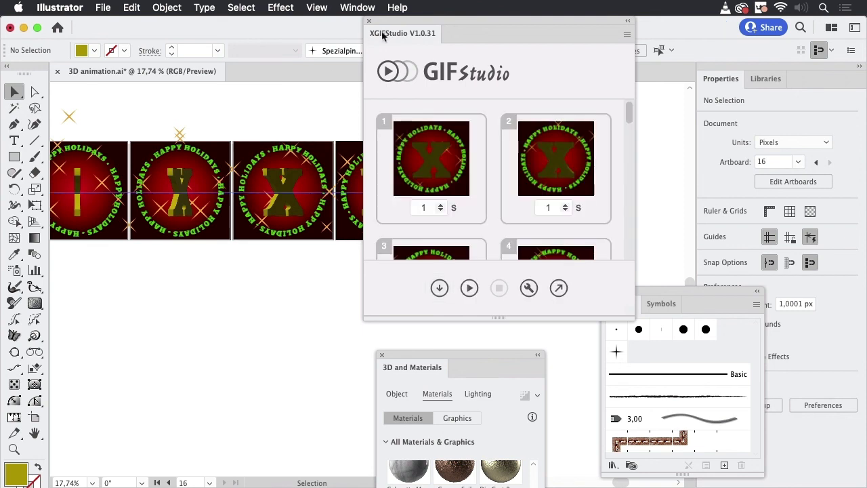
Move the GIFStudio panel left and enlarge it to show four frames per row.
left_click_drag(492, 21, 365, 21)
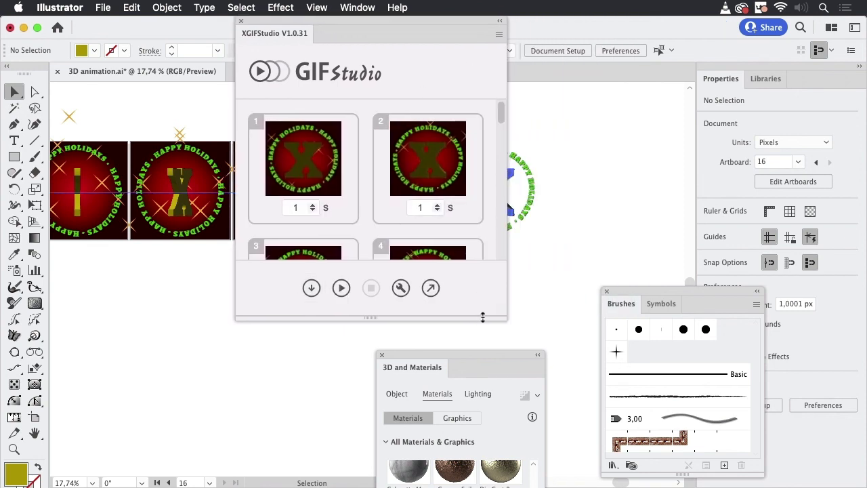
left_click_drag(505, 313, 789, 318)
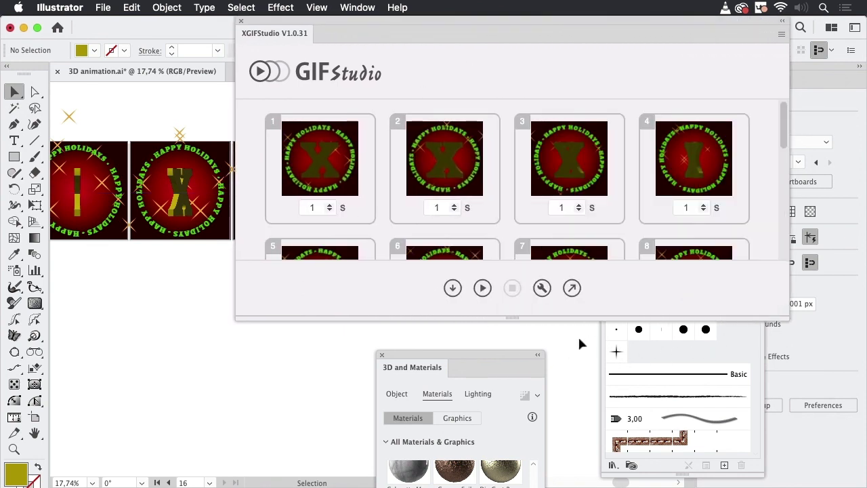
left_click_drag(514, 318, 515, 462)
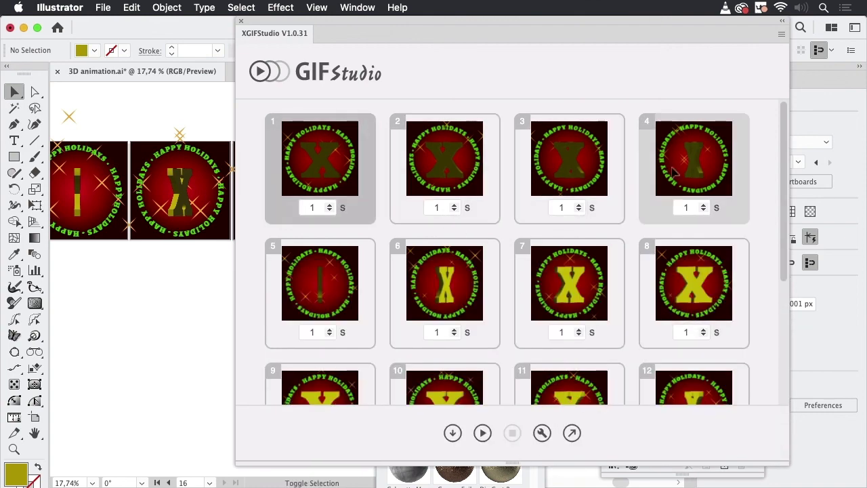
Select all 16 frames and edit frame 1's duration field to 0,1 s.
left_click(704, 174, "shift")
left_click(707, 302, "shift")
scroll(706, 302, "down", 5)
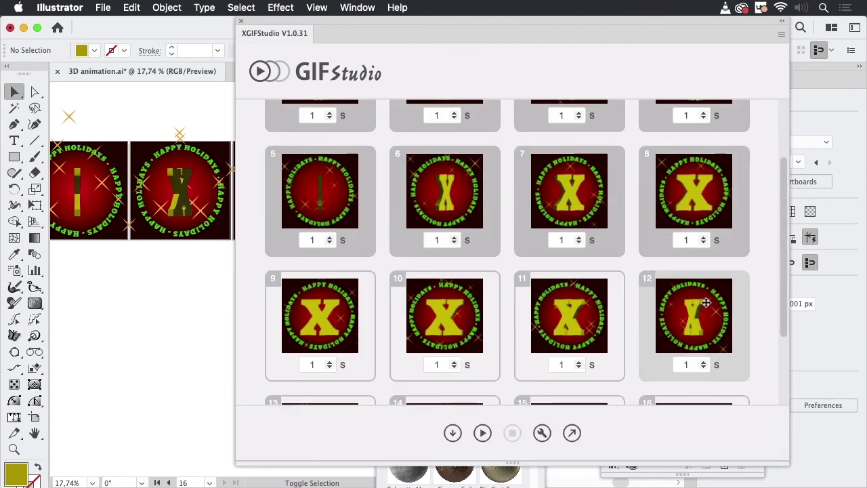
left_click(700, 220, "shift")
left_click(715, 319, "shift")
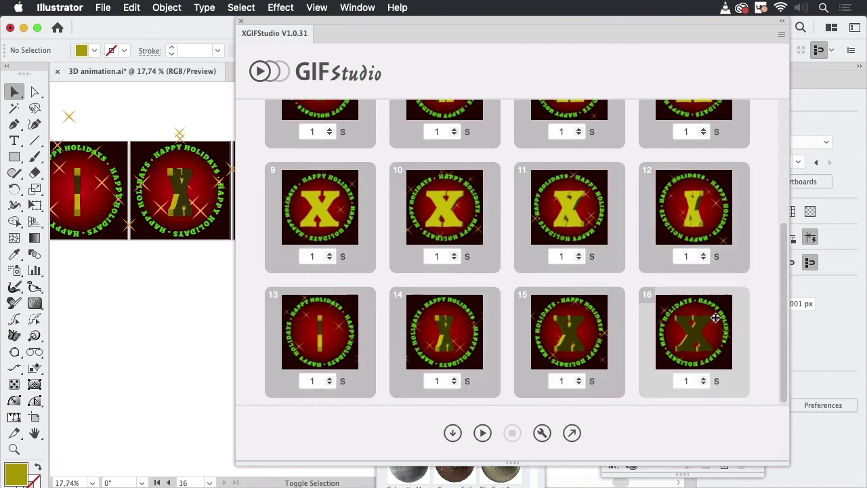
scroll(738, 275, "up", 5)
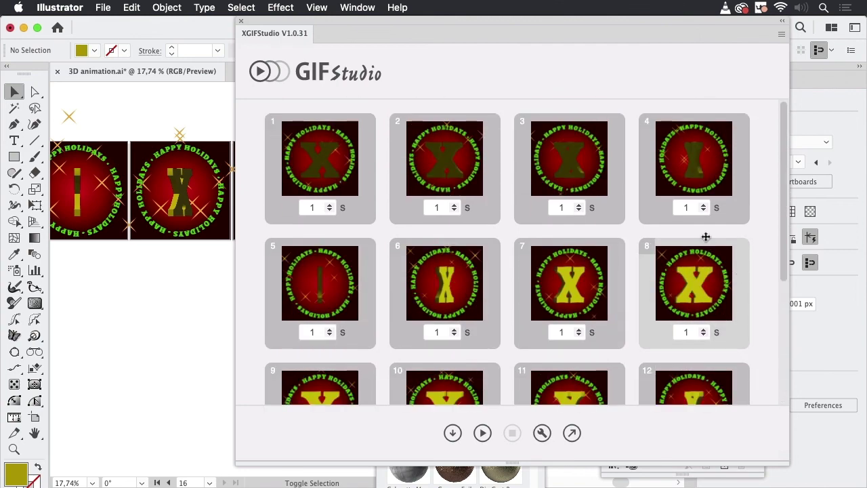
left_click(319, 207)
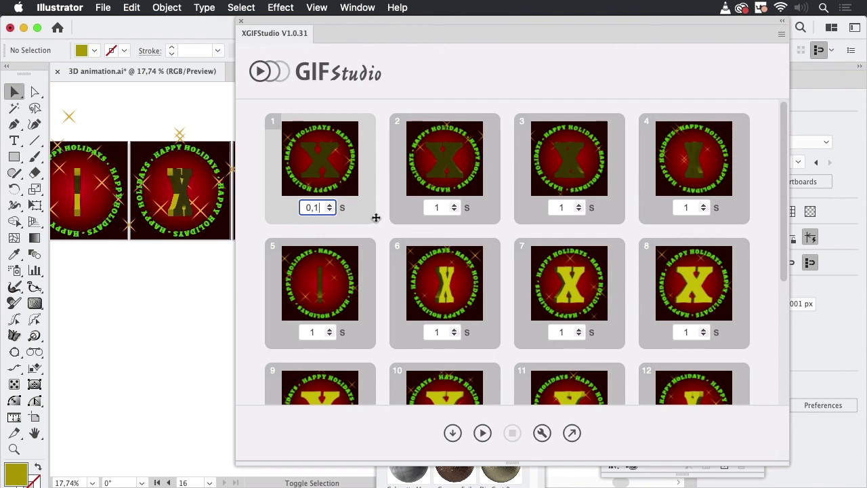
Apply 0,1 s duration to all frames, preview the animation, and export it as GIF.
key("Return")
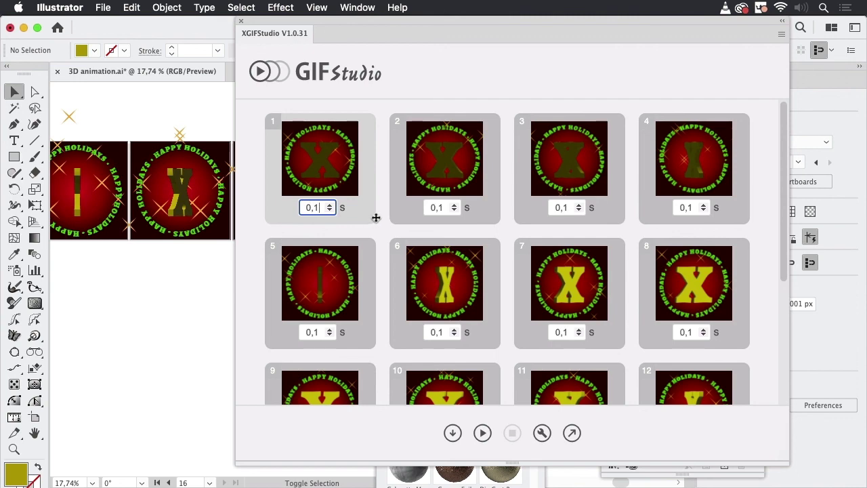
left_click(483, 434)
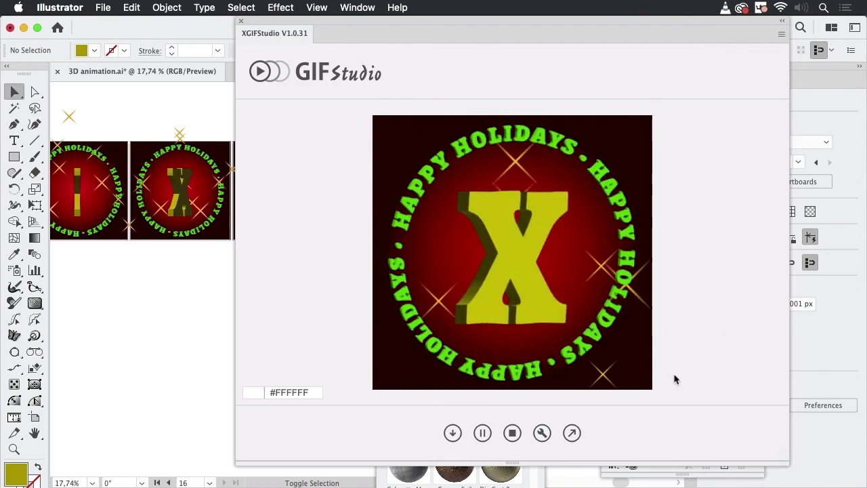
left_click(573, 434)
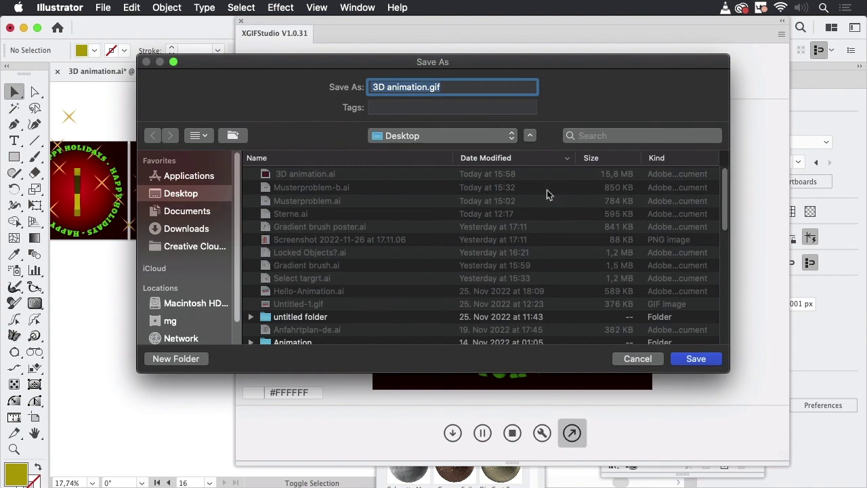
Save 3D animation.gif to the Desktop and close the GIFStudio panel.
left_click(698, 358)
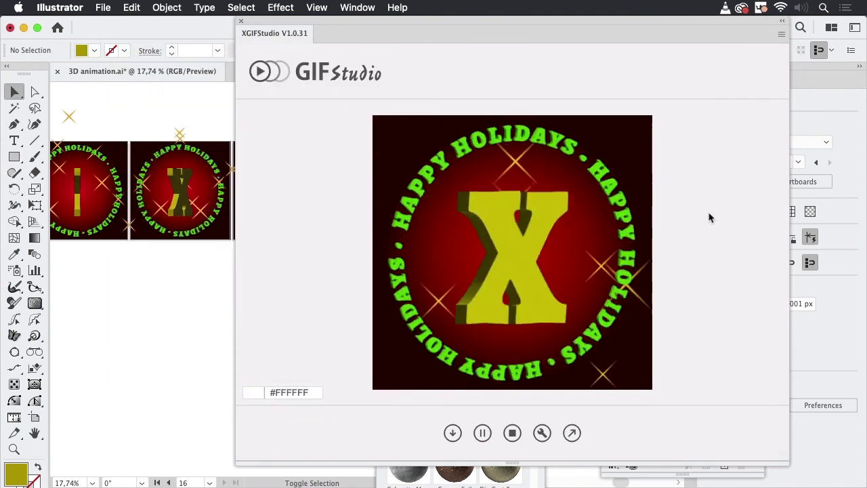
left_click(240, 21)
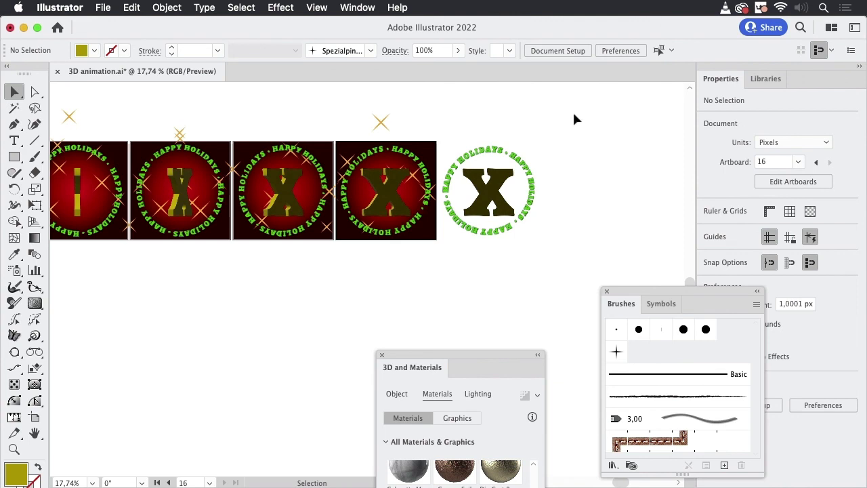